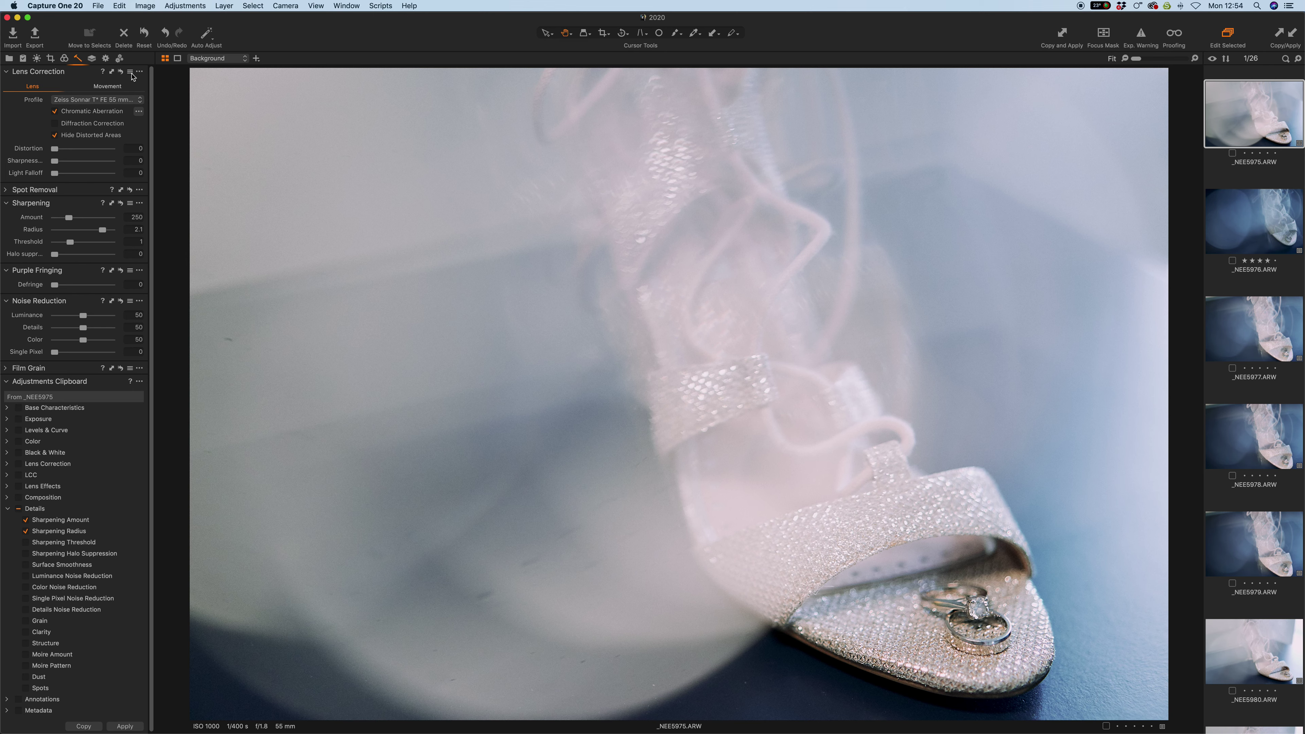
# - Display the exposure adjustments and review the shoe photos one after another from _NEE5975 to _NEE5984, checking each image's exposure
pyautogui.click(37, 58)
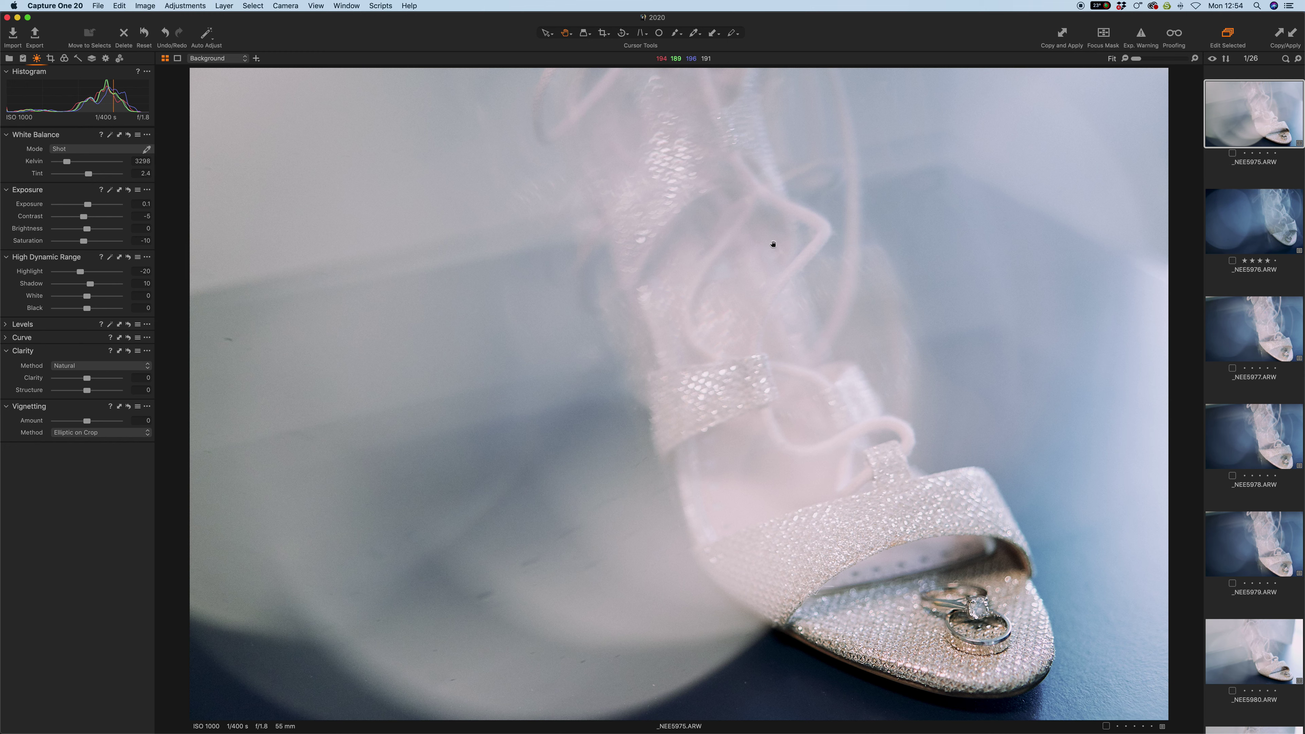
pyautogui.press('Right')
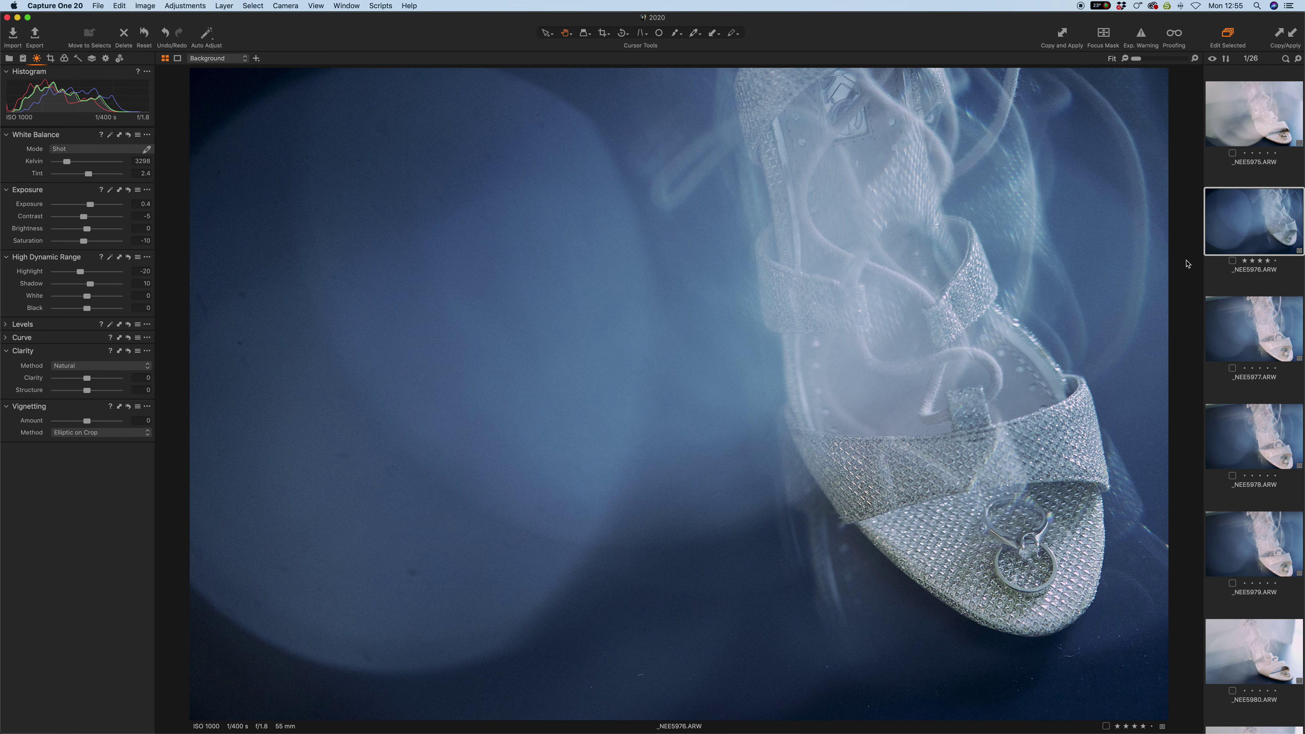
pyautogui.press('Down')
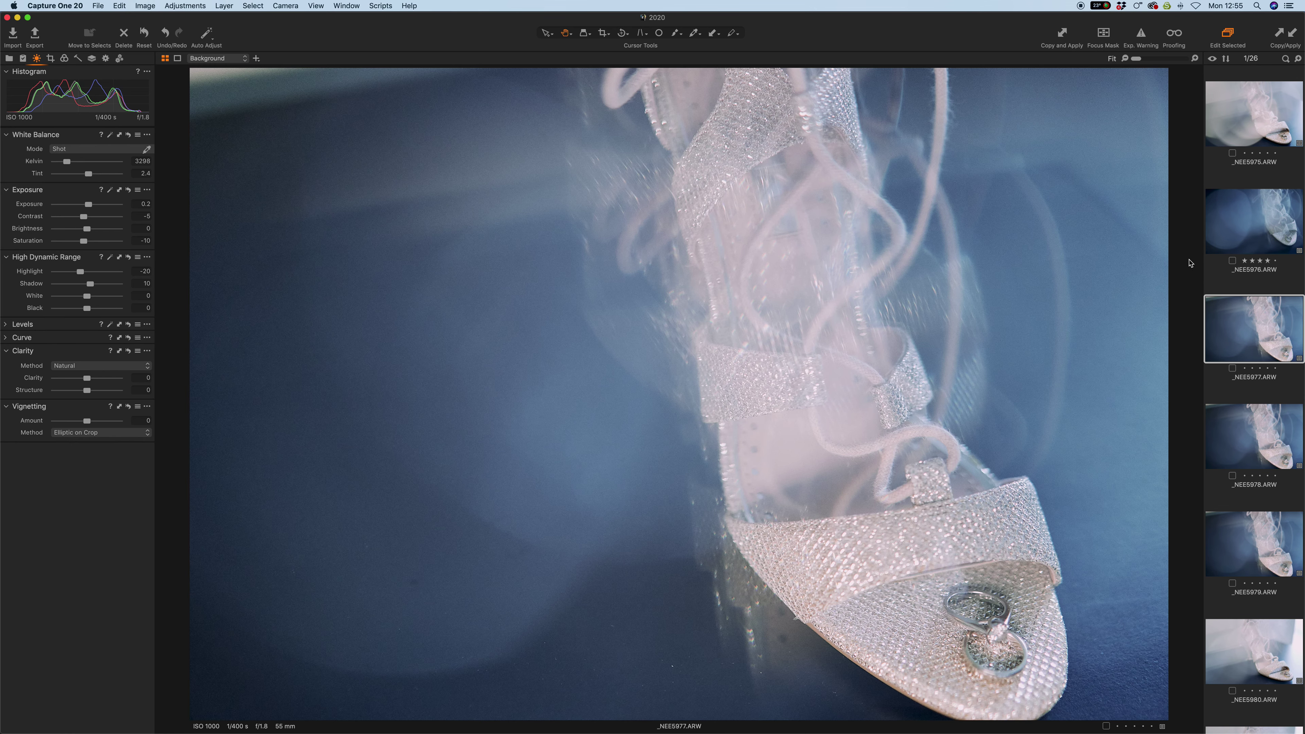
pyautogui.press('Down')
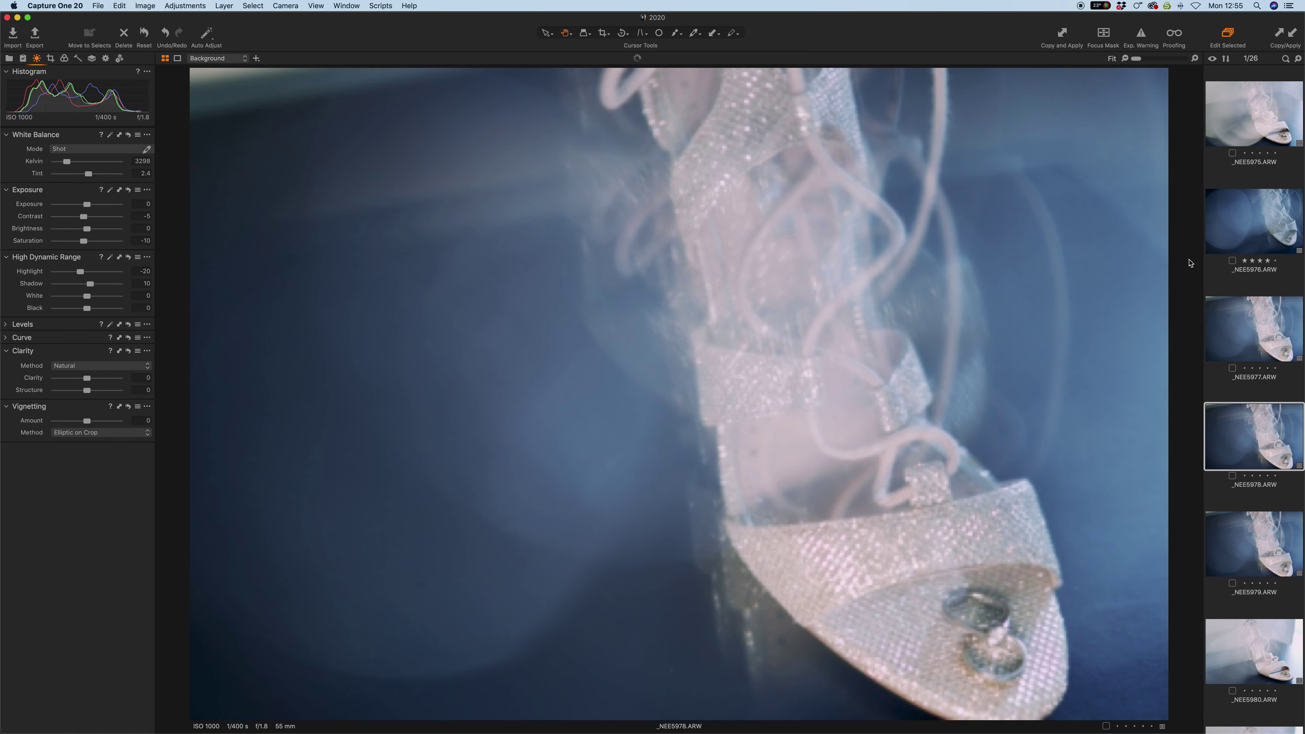
pyautogui.press('Down')
pyautogui.press('Down')
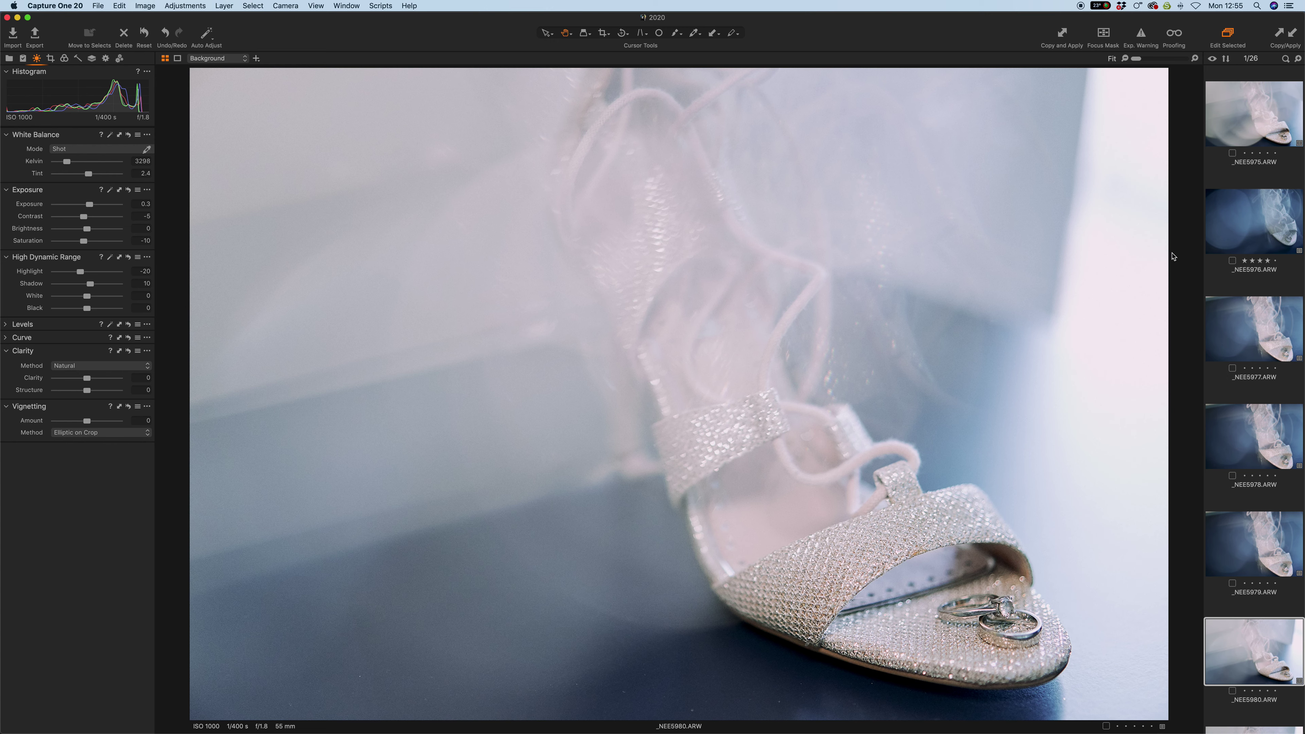
pyautogui.press('Right')
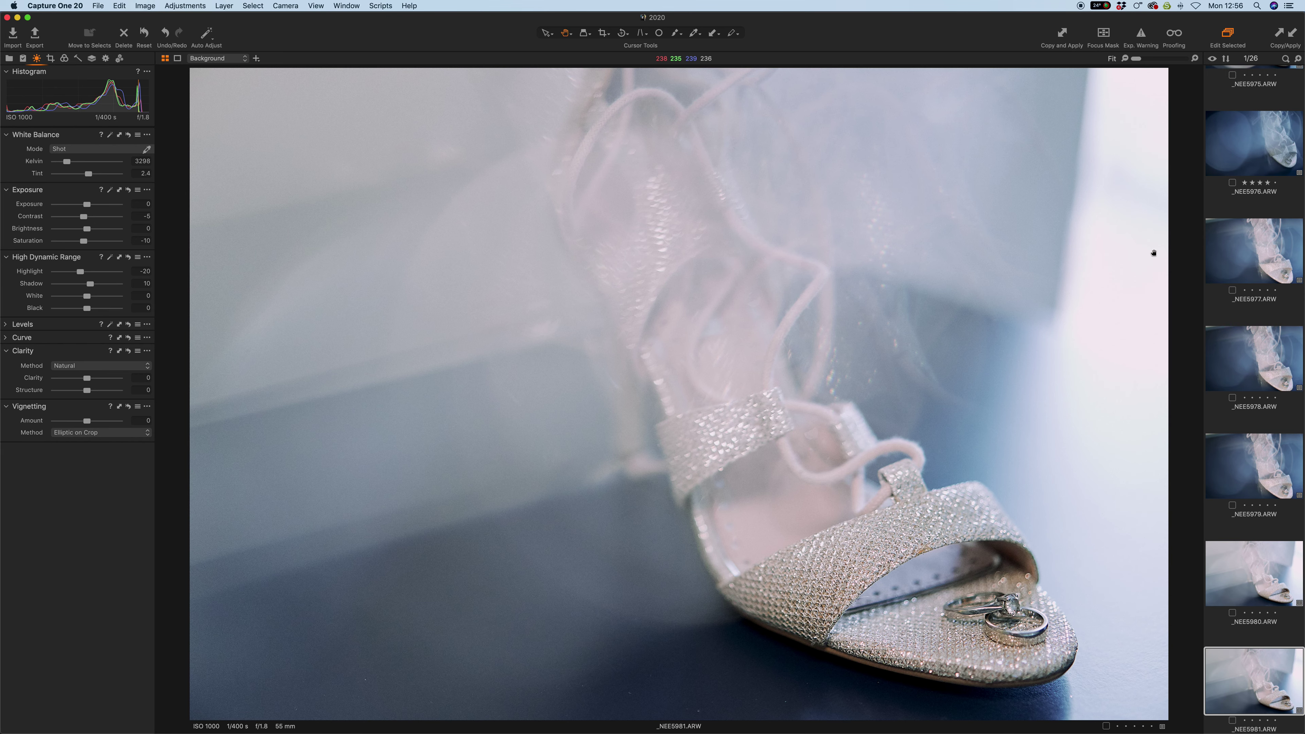
pyautogui.press('Right')
pyautogui.press('Right')
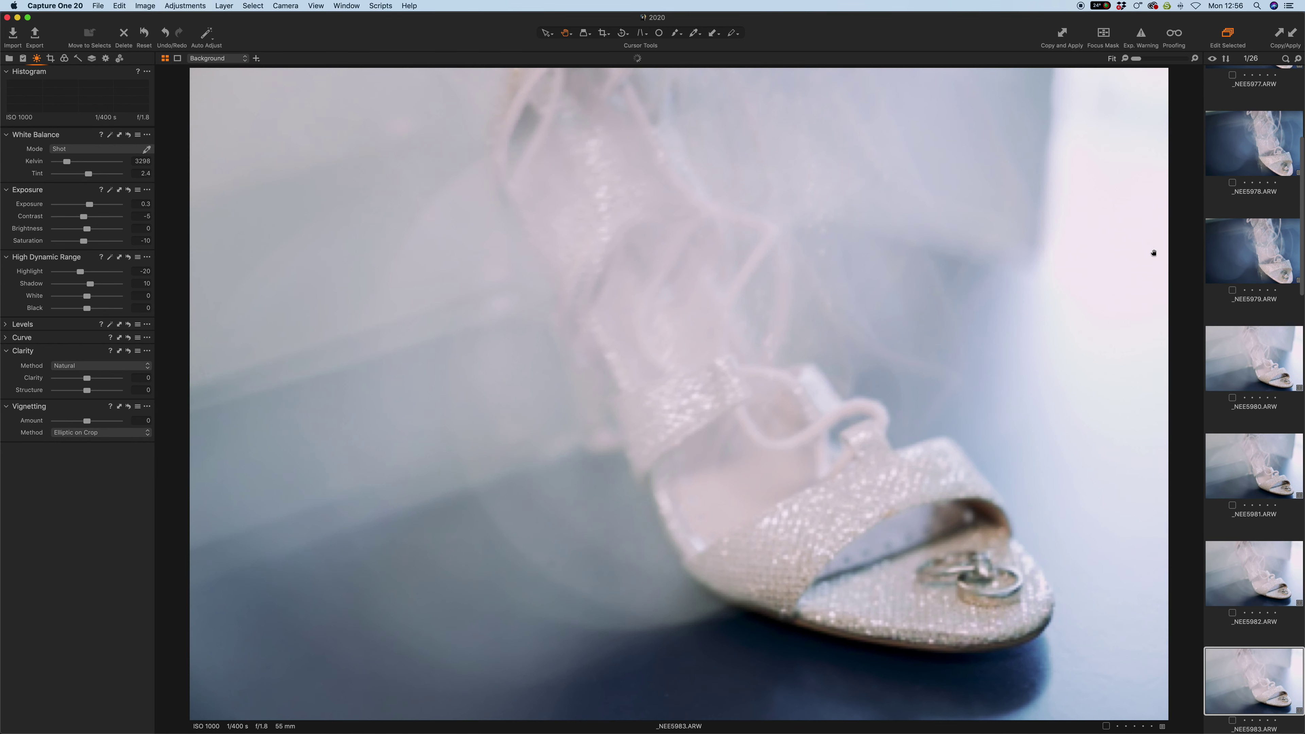
pyautogui.press('Right')
# - Set the exposure of photo _NEE5985 to -0.7 and that of photo _NEE5986 to -0.6
pyautogui.press('Right')
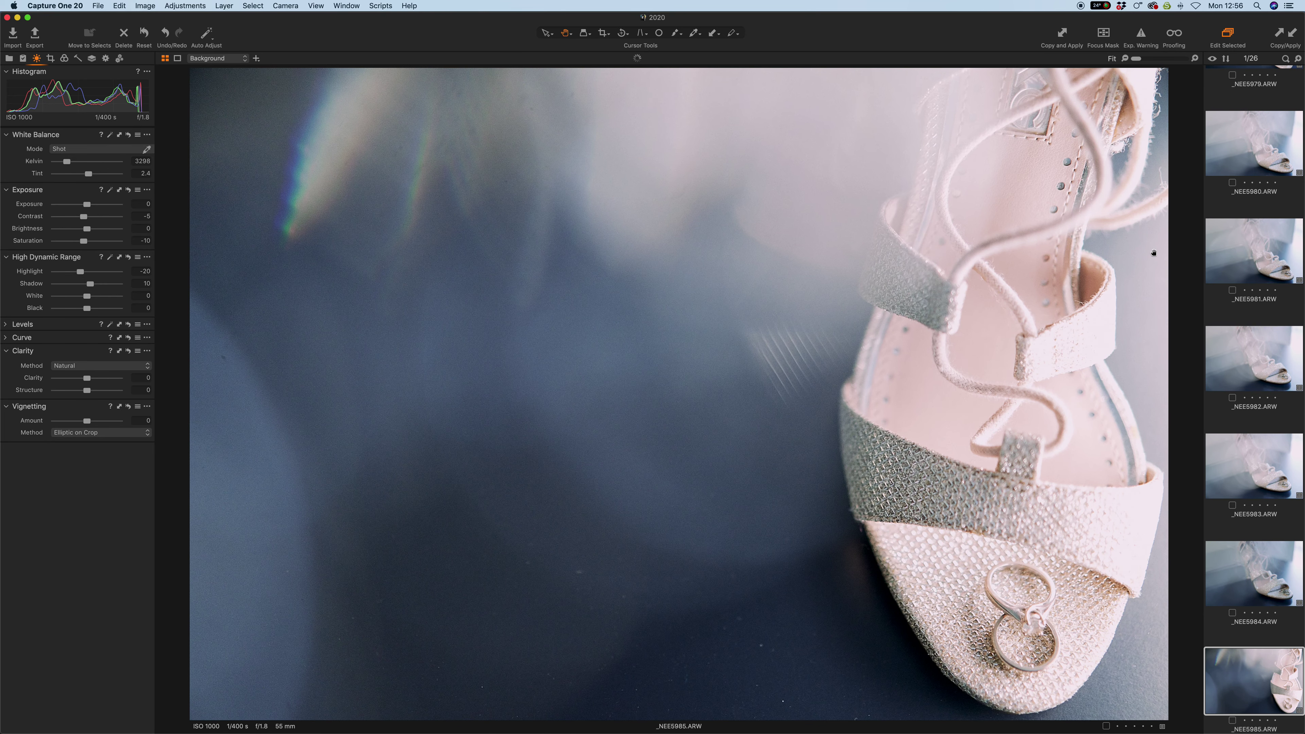
pyautogui.press('-')
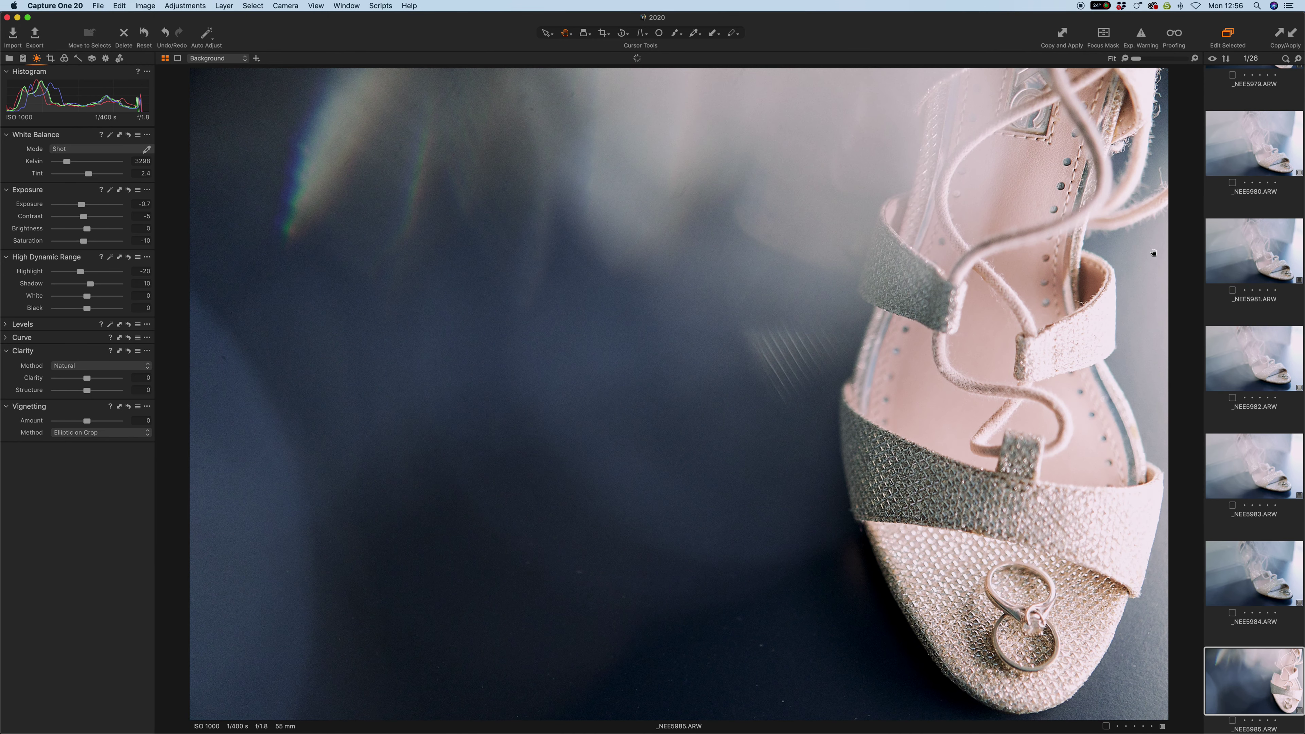
pyautogui.press('Right')
pyautogui.press('-')
pyautogui.press('-')
pyautogui.press('-')
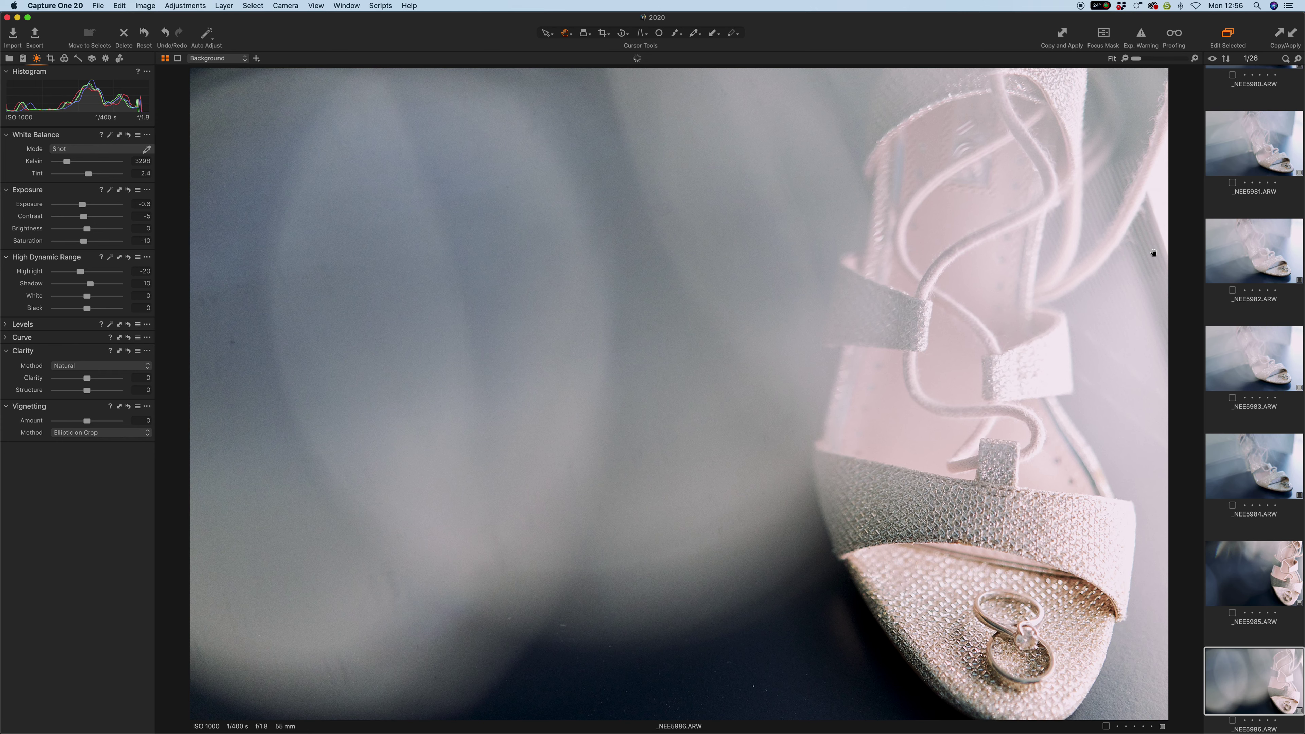
# - Lower the exposure of photo _NEE5987 to slightly below -0.5
pyautogui.press('Right')
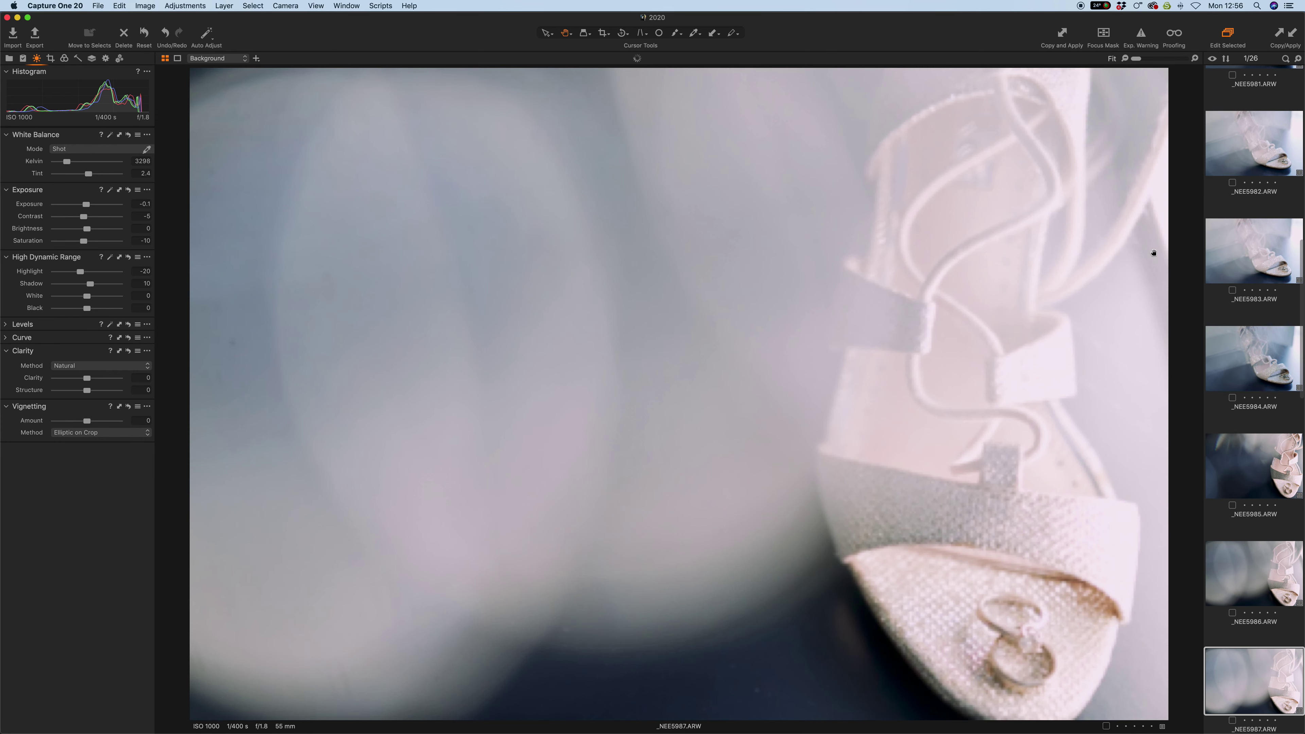
pyautogui.press('-')
pyautogui.press('-')
pyautogui.press('-')
pyautogui.press('-')
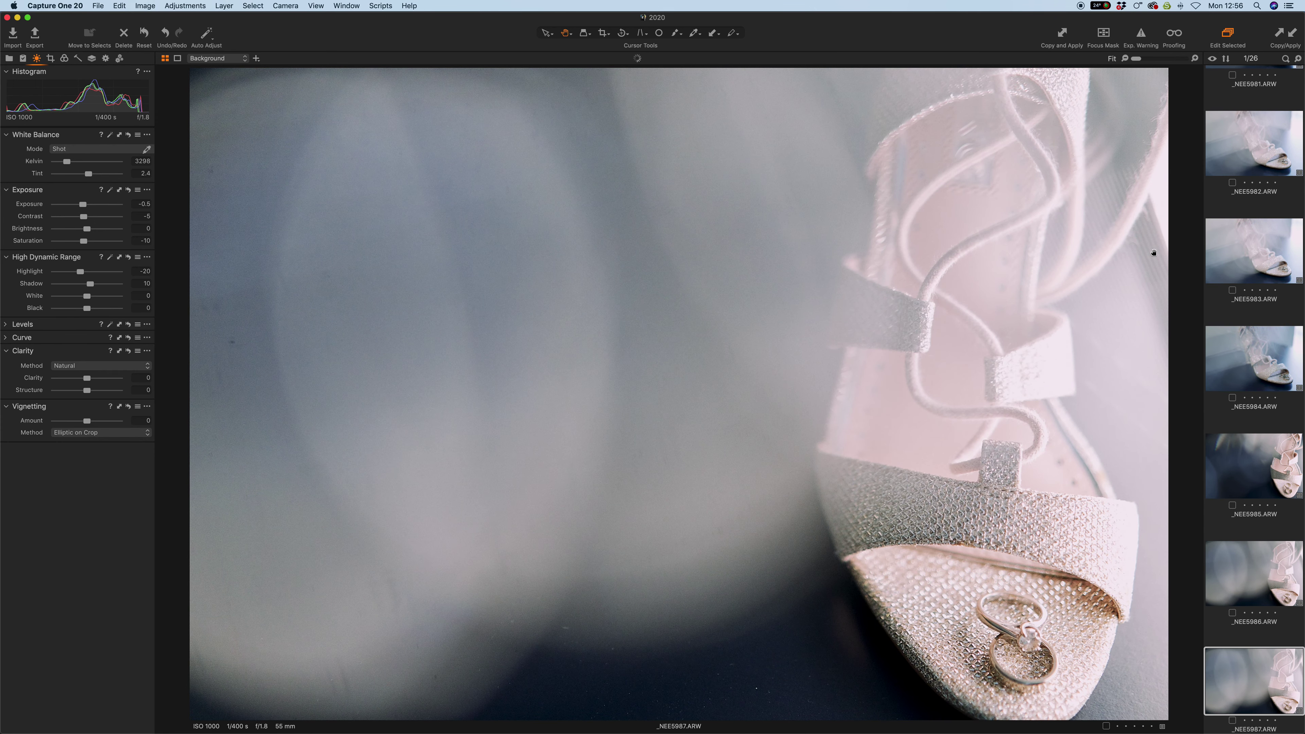
pyautogui.press('-')
# - Set the exposure of photo _NEE5988 to 0.5 and that of photo _NEE5989 to 0.3
pyautogui.press('Right')
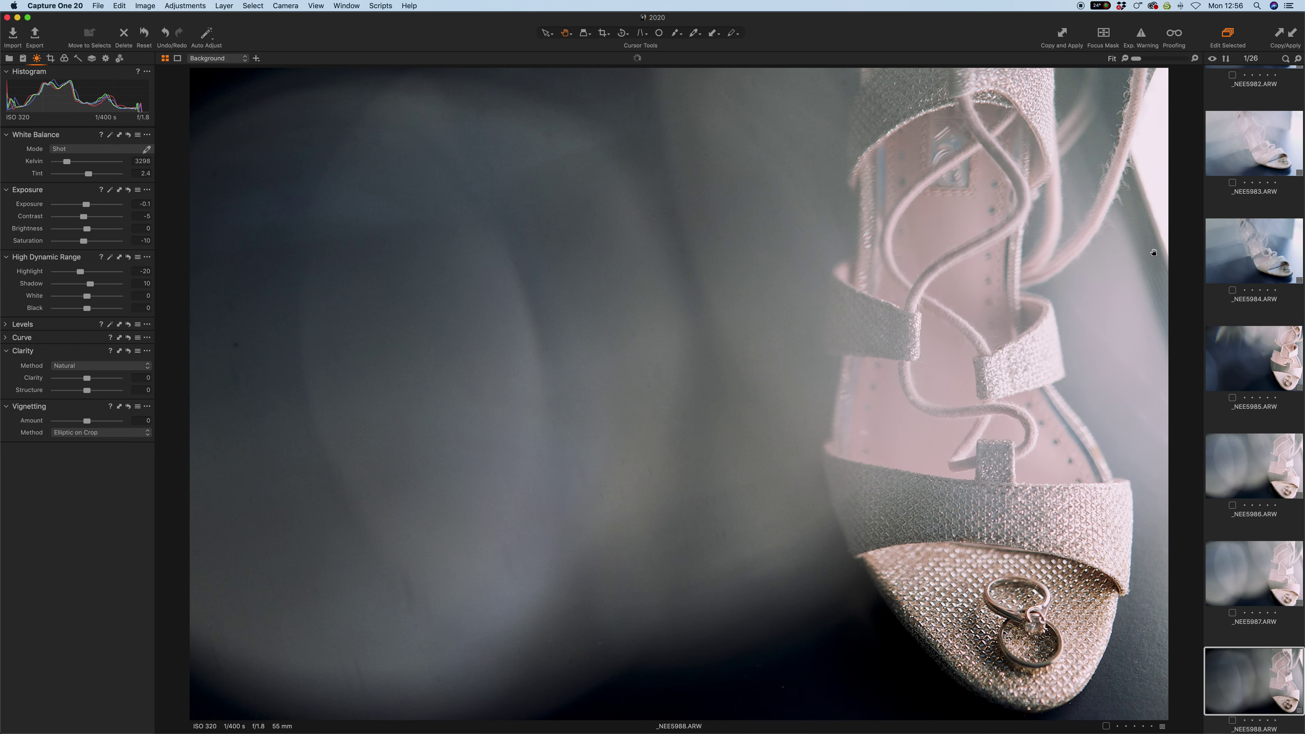
pyautogui.press('+')
pyautogui.press('+')
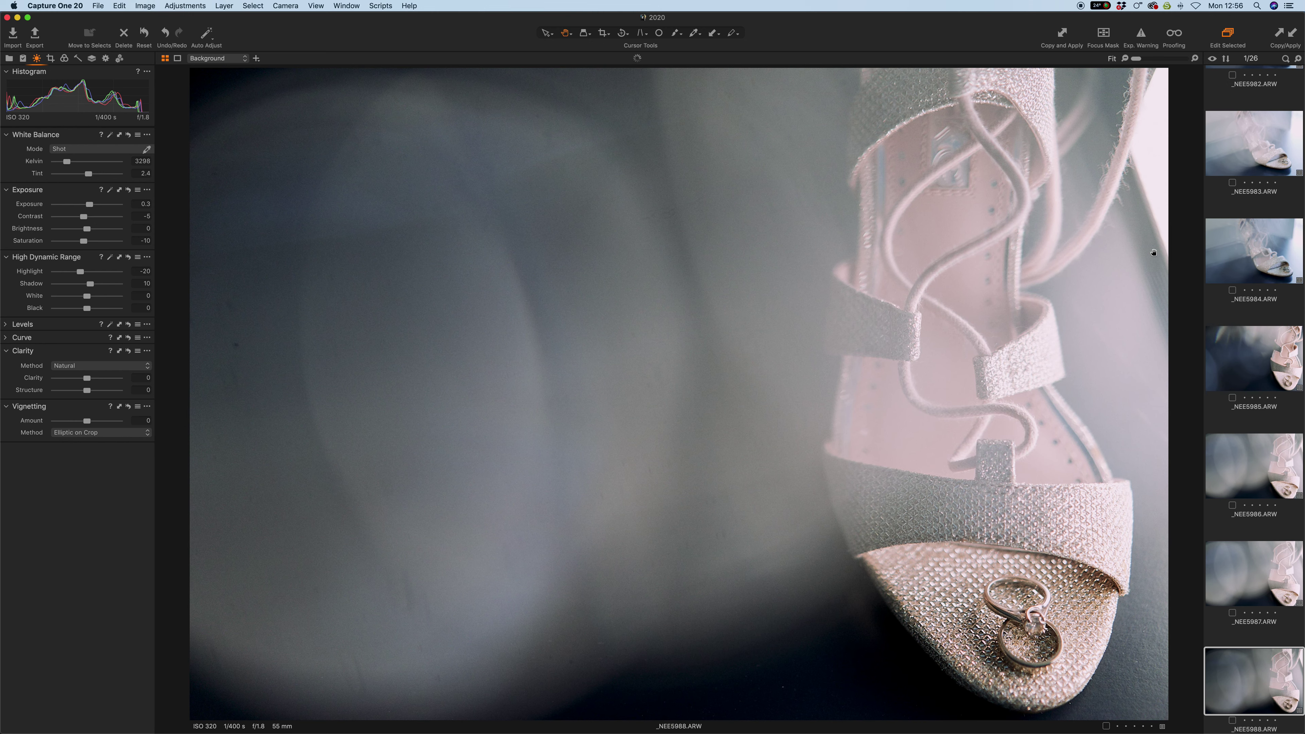
pyautogui.press('+')
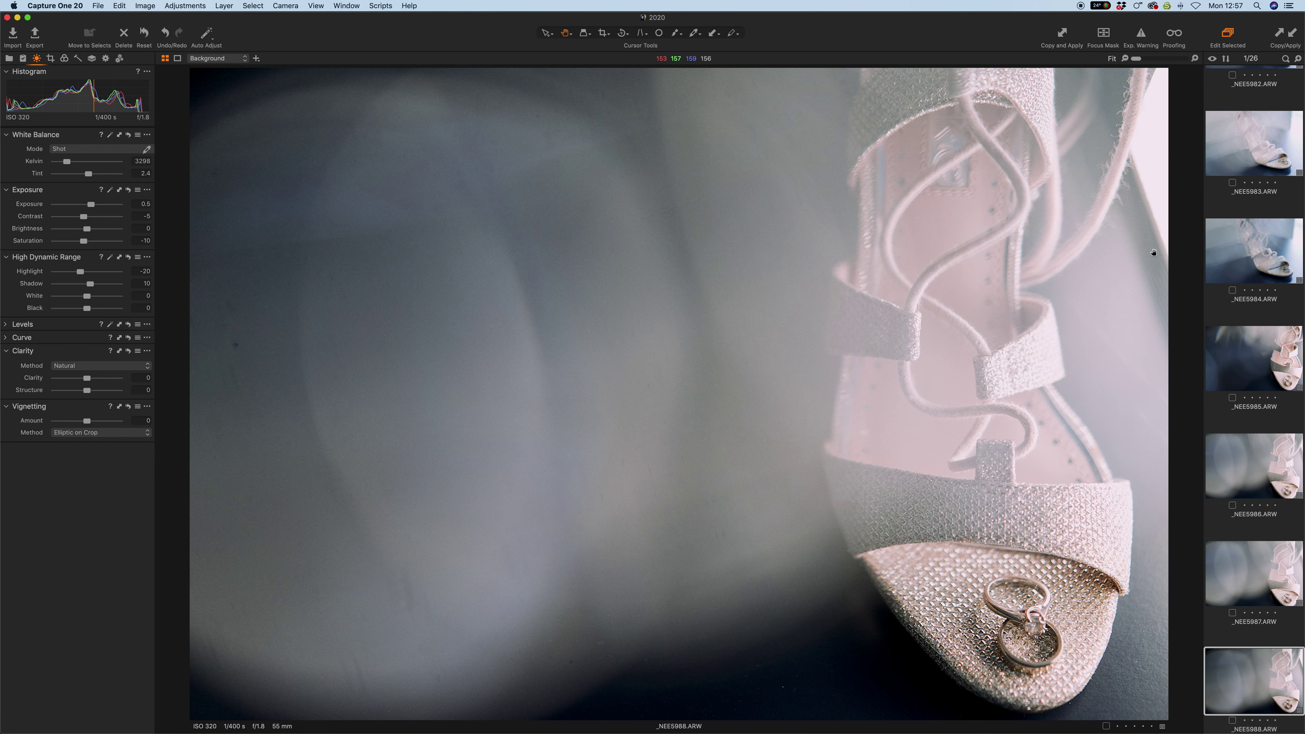
pyautogui.press('Down')
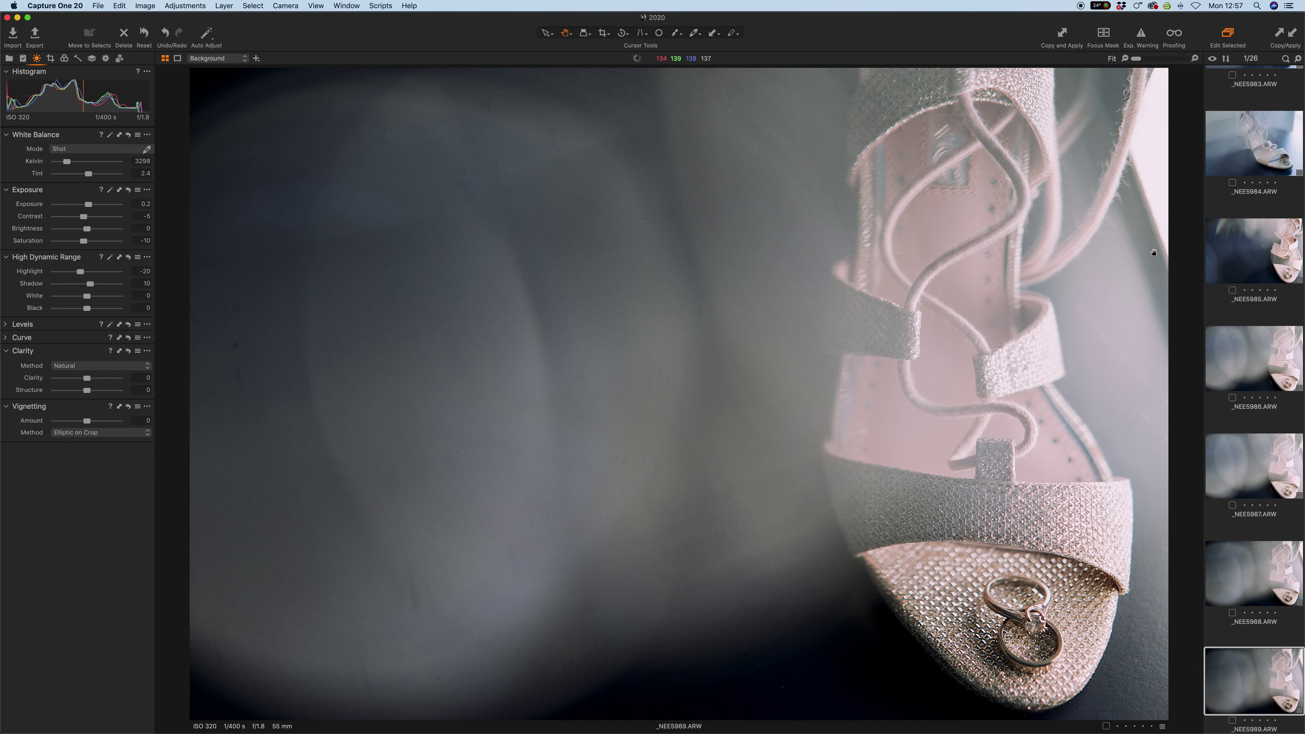
pyautogui.press('-')
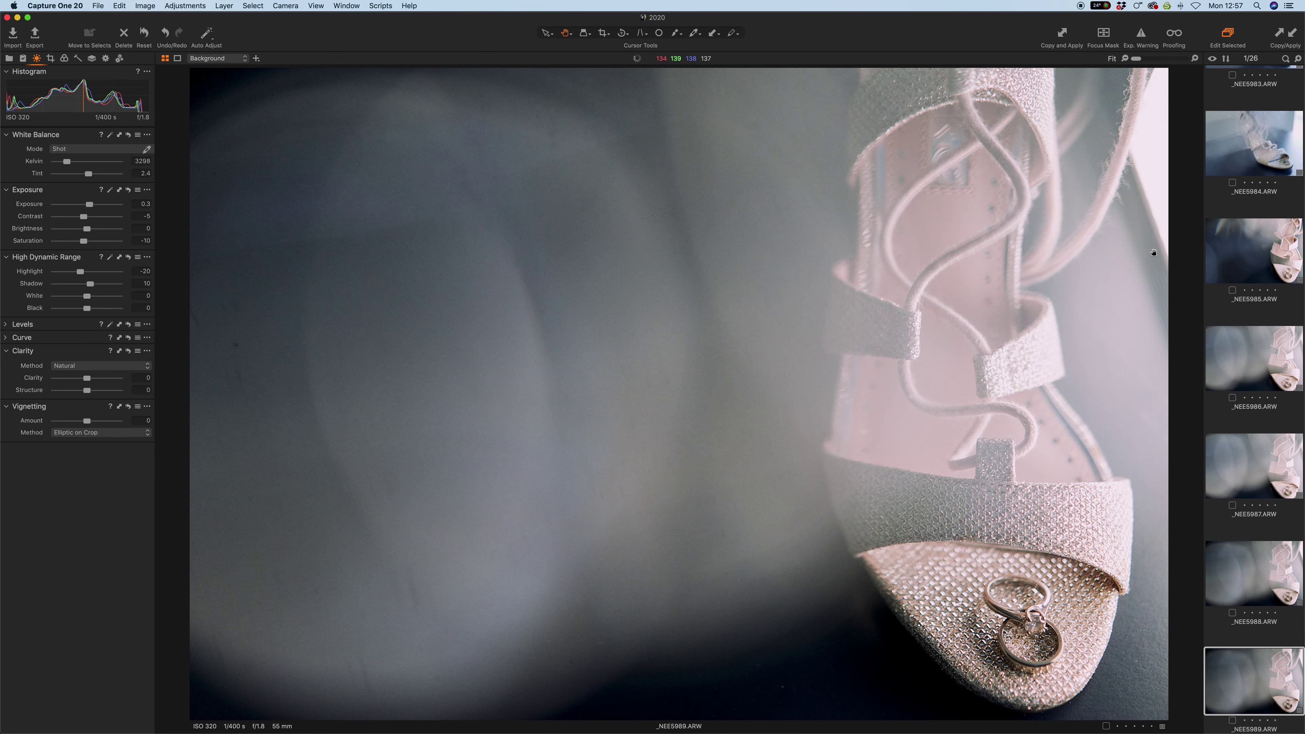
# - Compare _NEE5990 with the following photo and crop _NEE5990 closer to the shoe, trimming its top and both sides
pyautogui.press('Right')
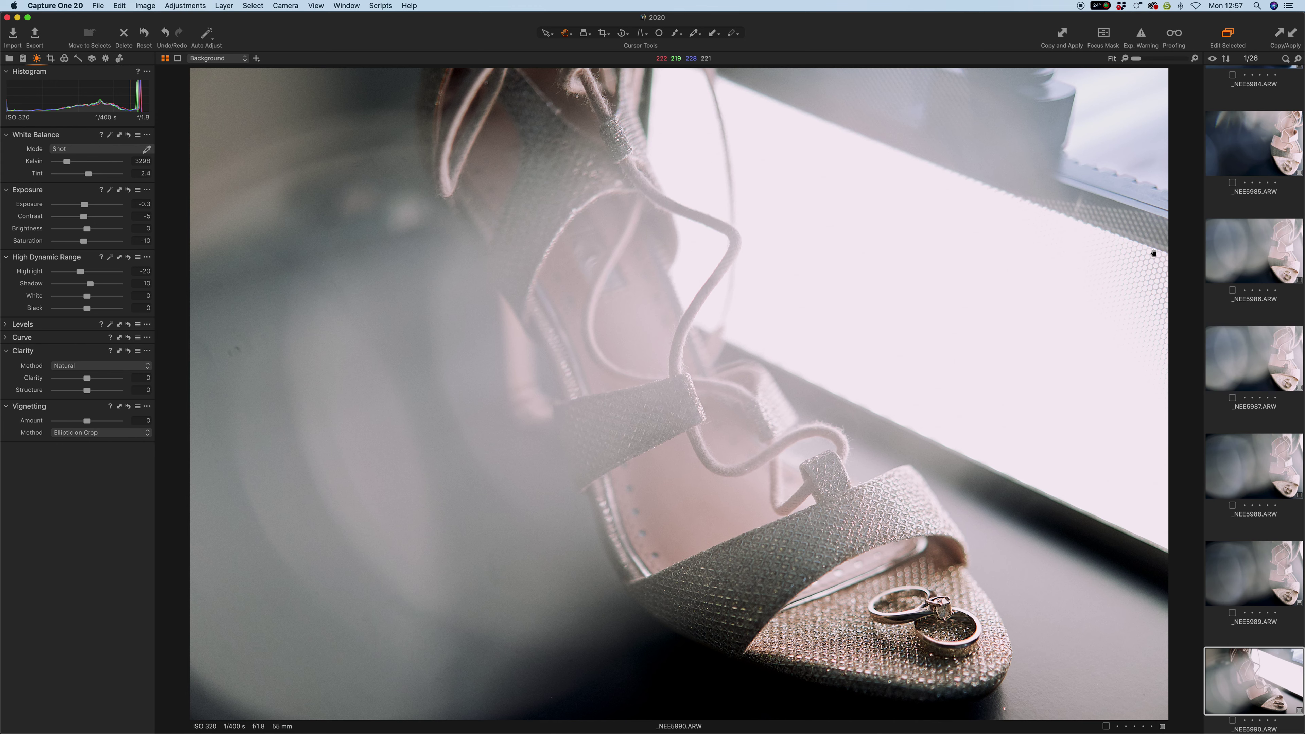
pyautogui.press('Down')
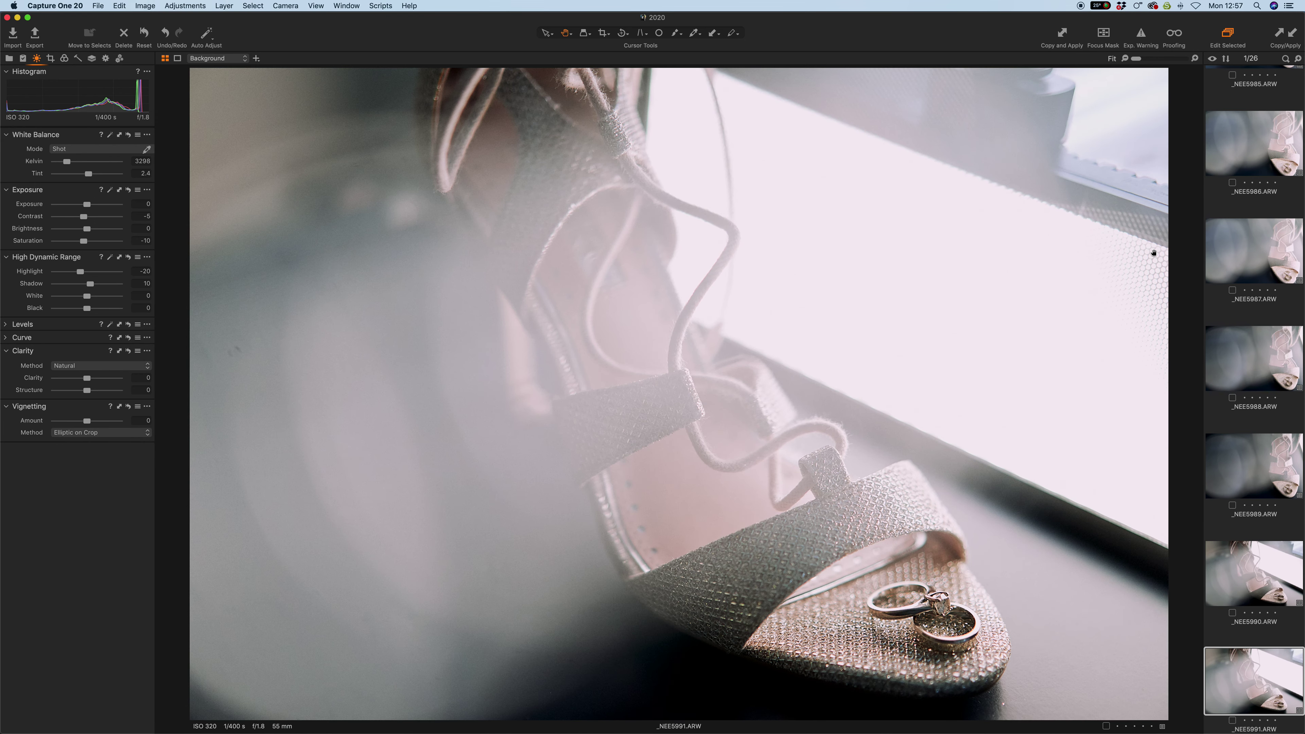
pyautogui.press('Up')
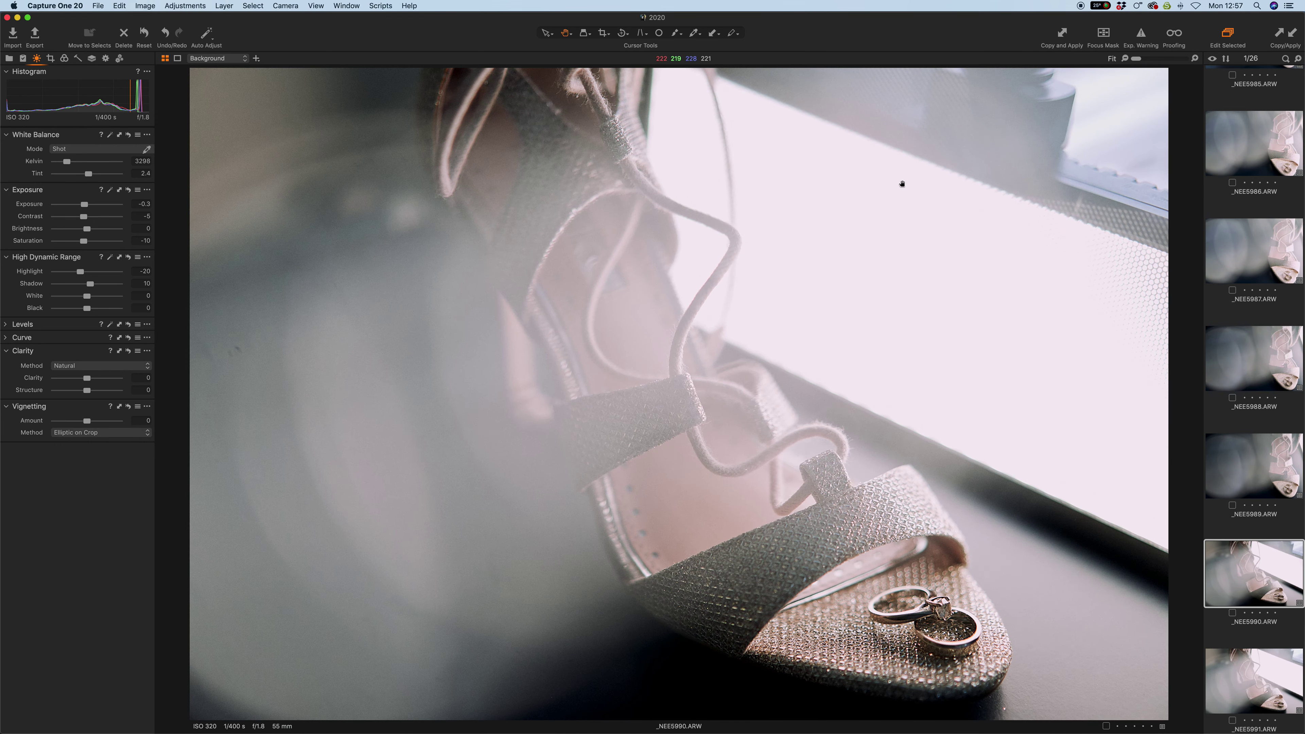
pyautogui.click(603, 33)
pyautogui.moveTo(657, 69); pyautogui.dragTo(676, 200)
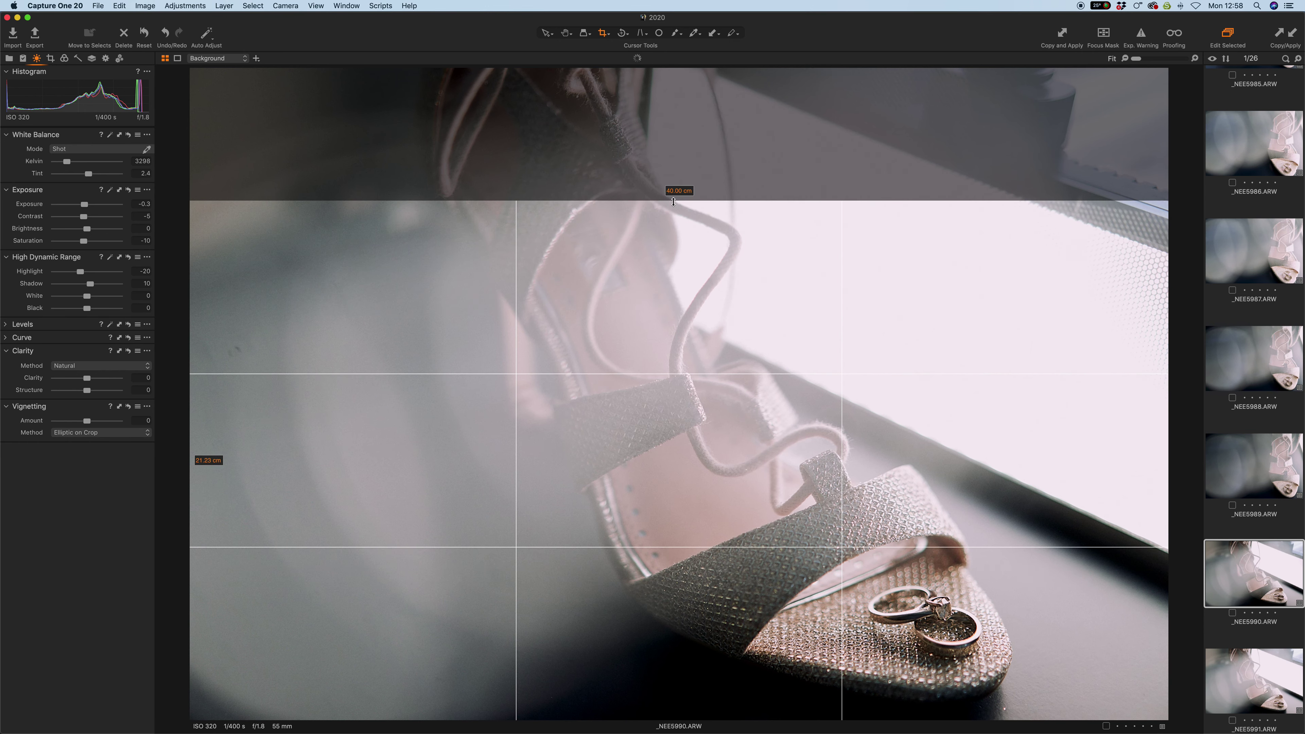
pyautogui.moveTo(1166, 431); pyautogui.dragTo(1062, 455)
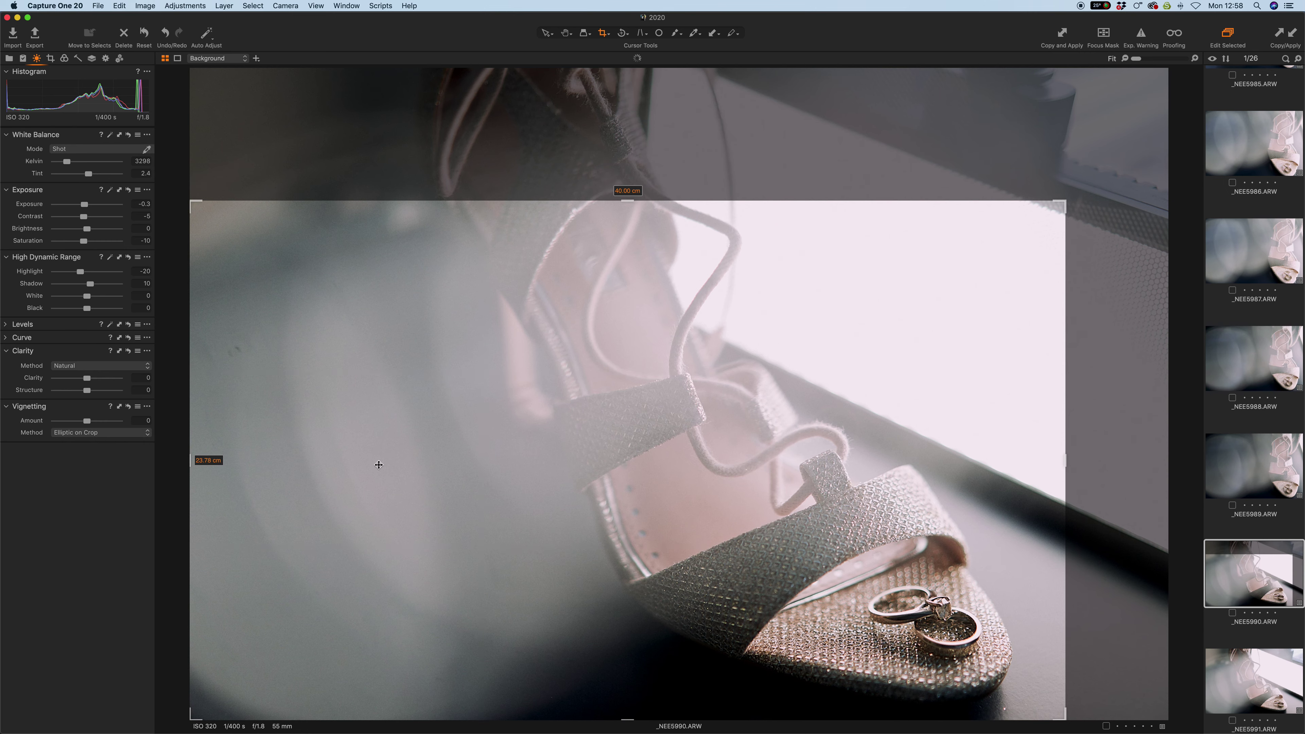
pyautogui.moveTo(191, 461); pyautogui.dragTo(294, 453)
pyautogui.press('h')
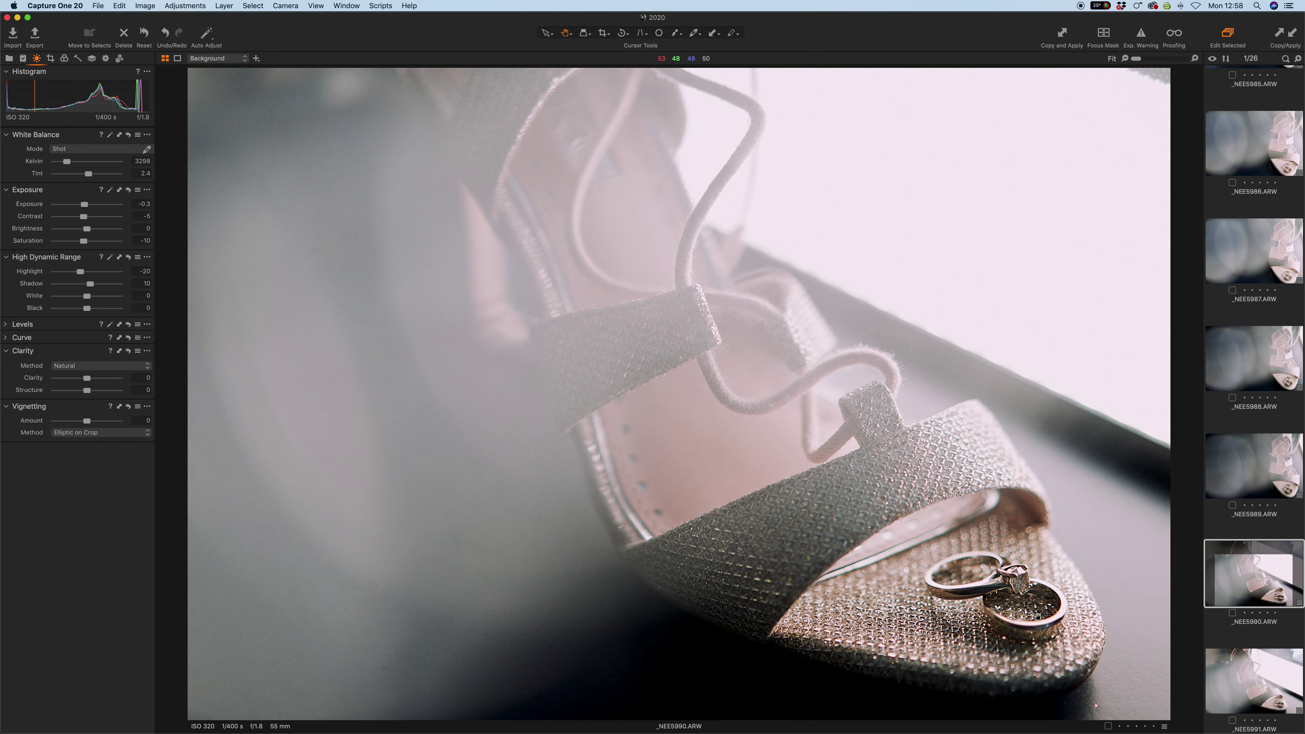
# - Crop photo _NEE5991 closer to the shoe by trimming the image's top, right and left edges
pyautogui.press('Right')
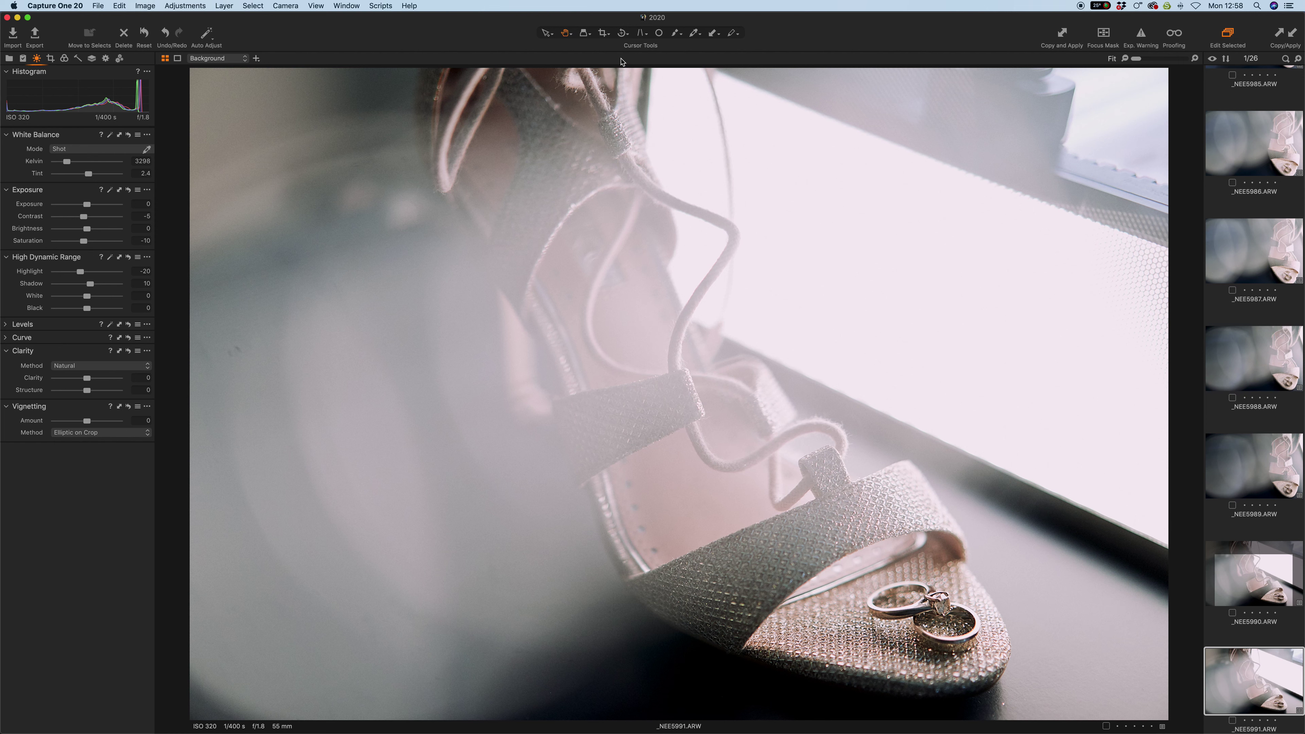
pyautogui.click(604, 34)
pyautogui.moveTo(670, 76); pyautogui.dragTo(672, 159)
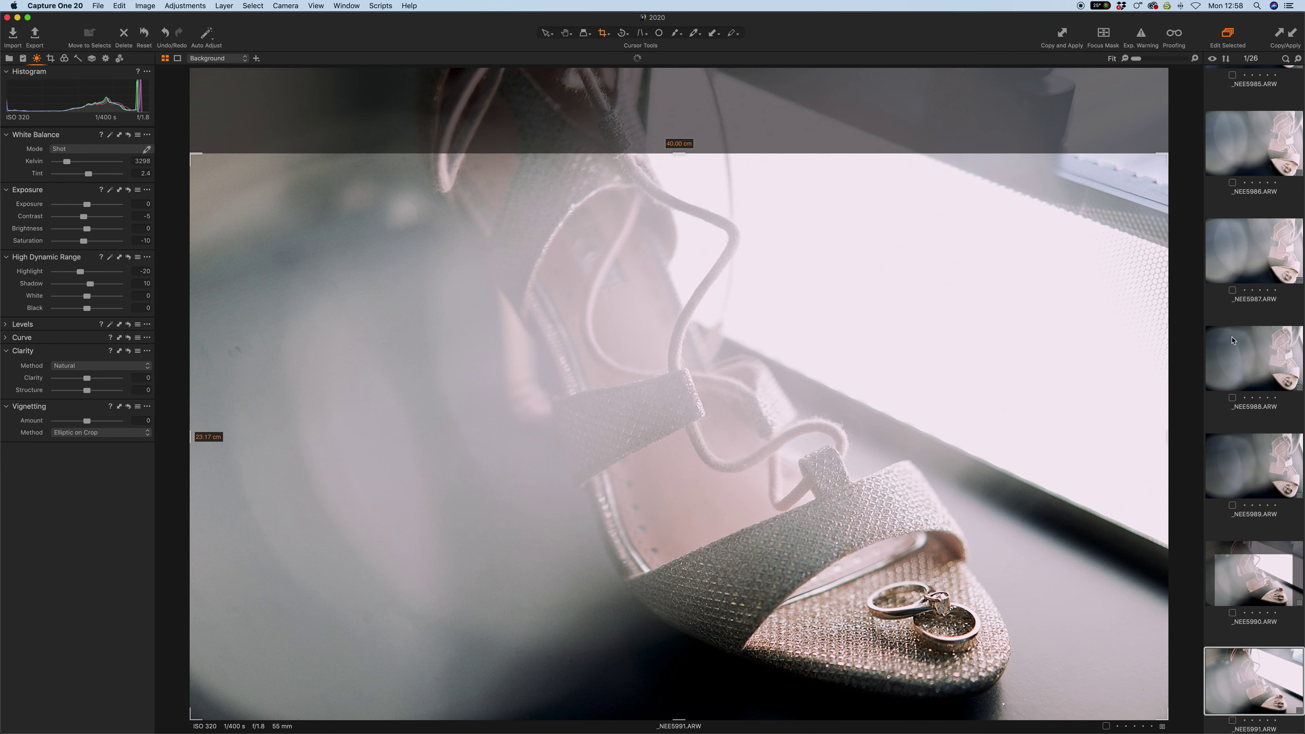
pyautogui.moveTo(1170, 443); pyautogui.dragTo(1108, 442)
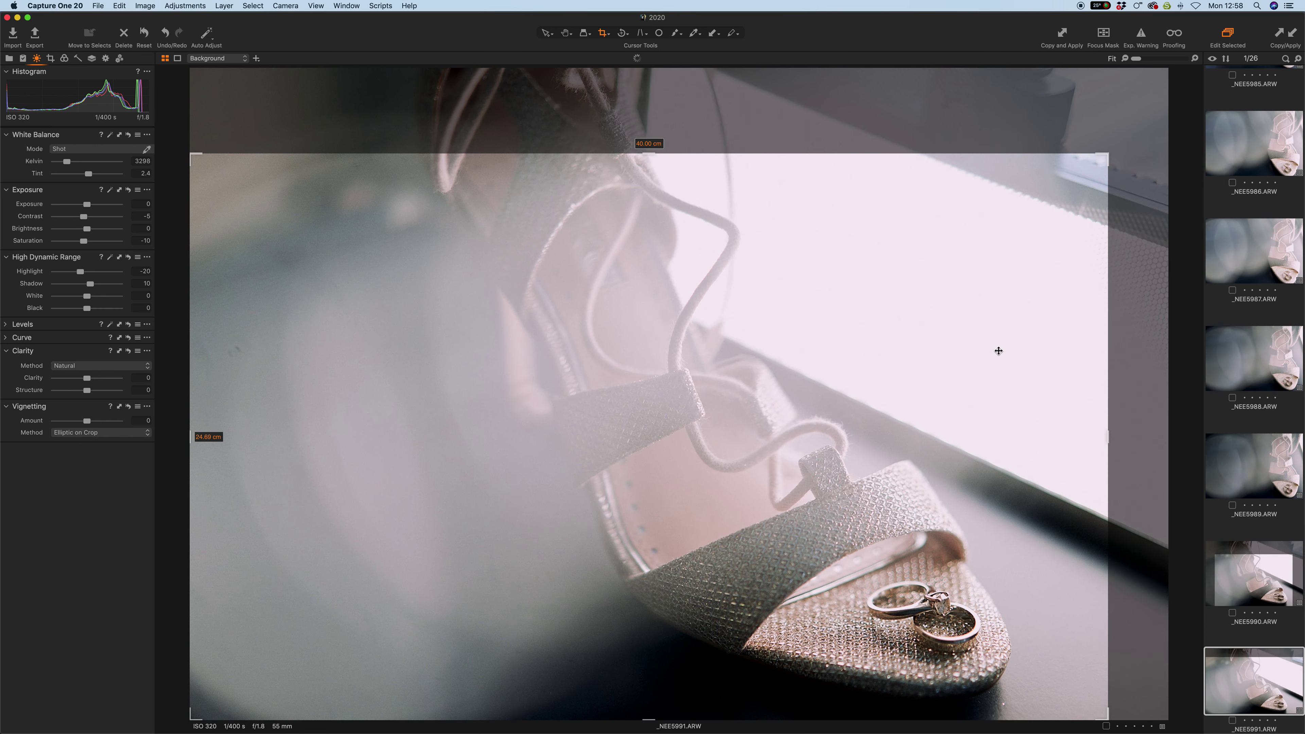
pyautogui.moveTo(211, 442); pyautogui.dragTo(341, 435)
pyautogui.press('h')
# - Move on through the photos to _NEE5997 and crop away a strip of the dark area at the image's left edge
pyautogui.press('Down')
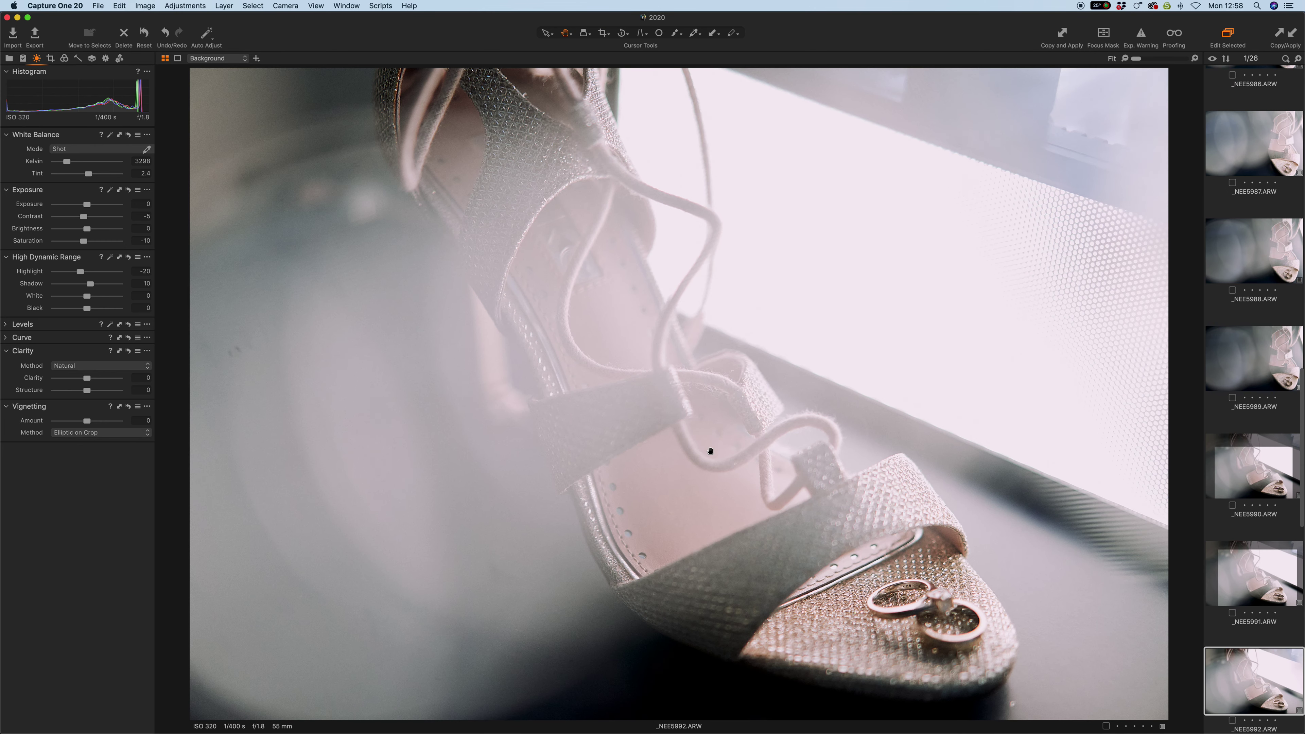
pyautogui.press('Down')
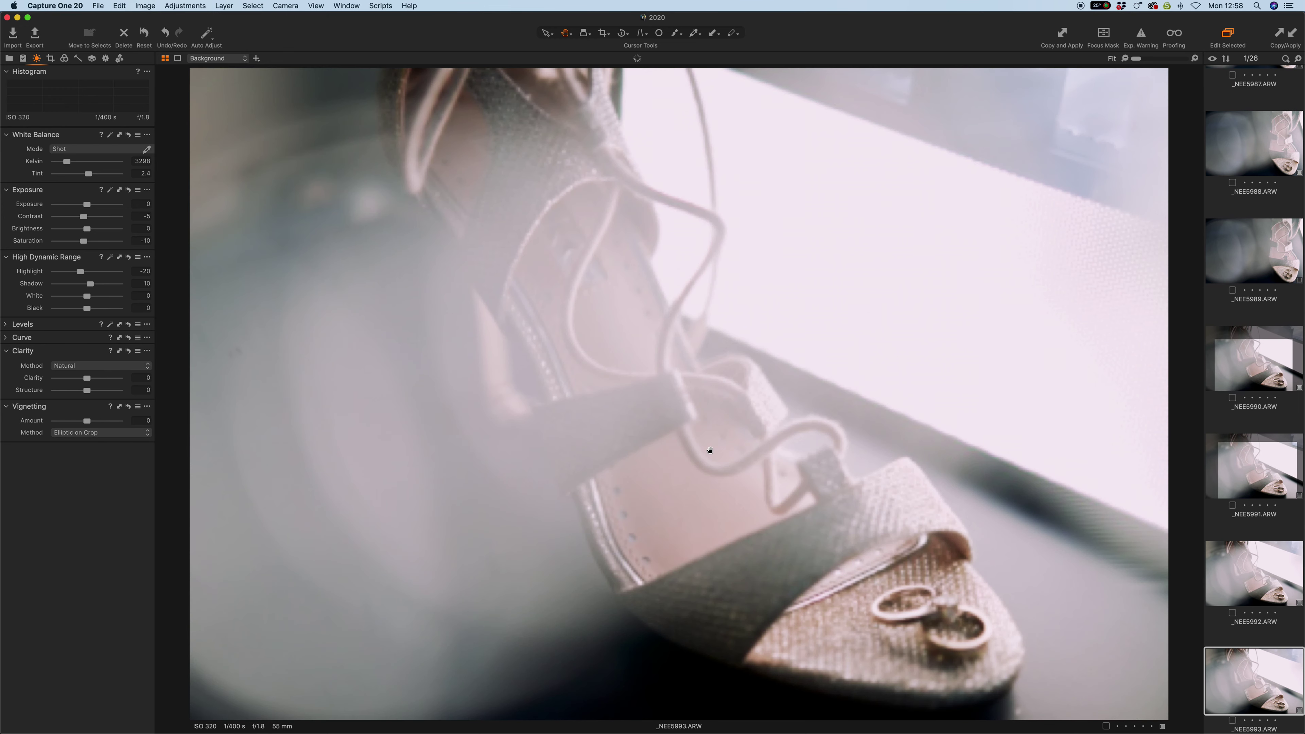
pyautogui.press('Down')
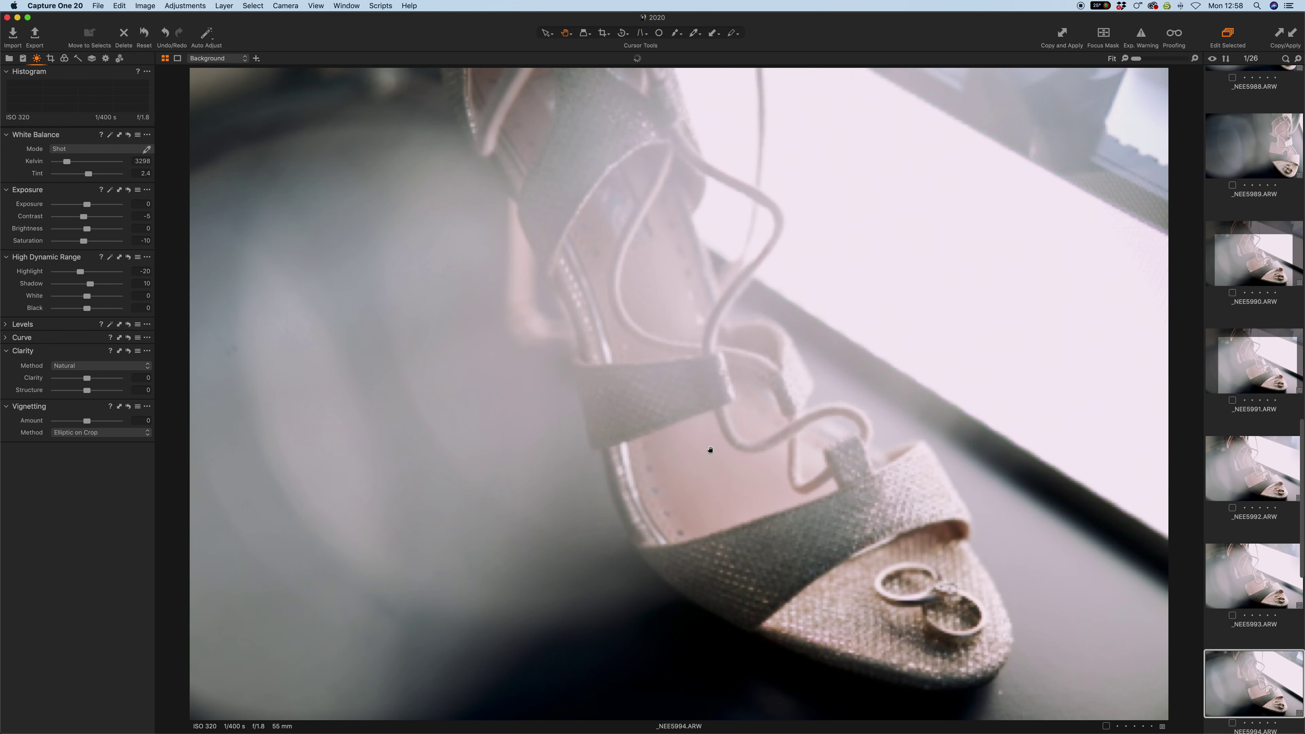
pyautogui.press('Down')
pyautogui.press('Down')
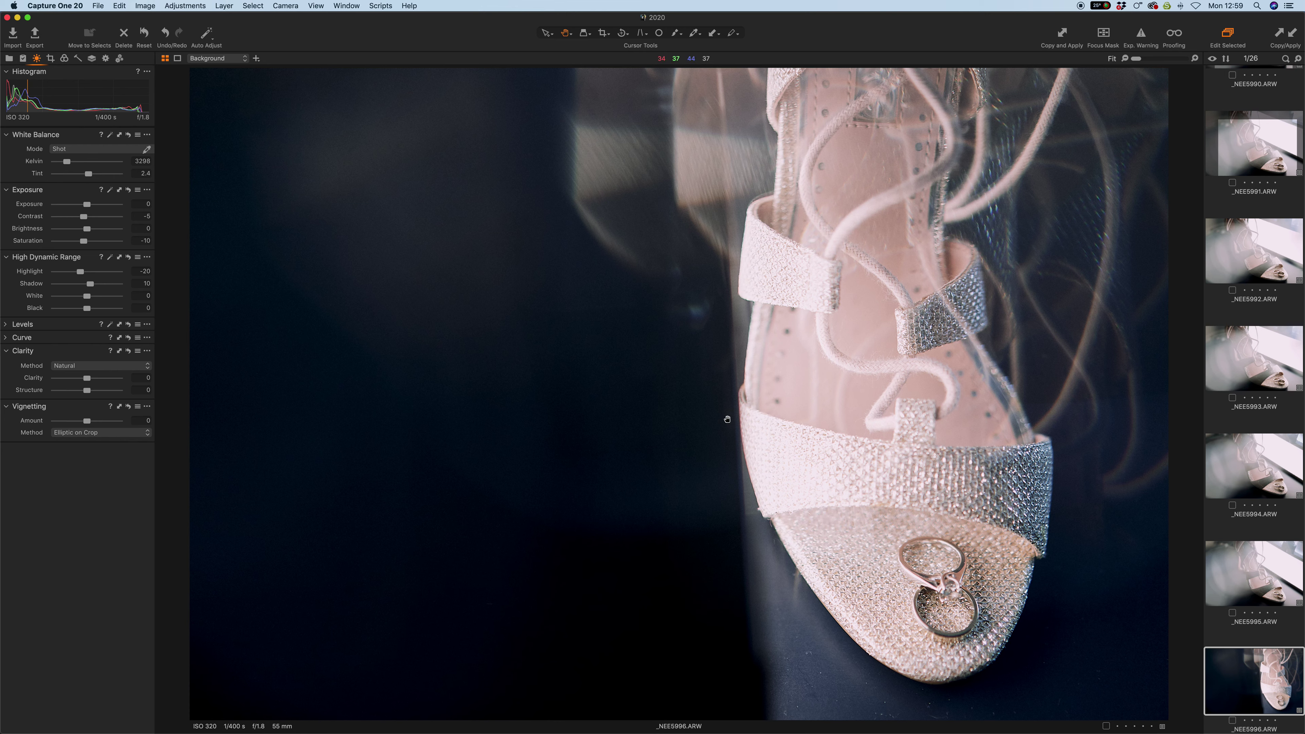
pyautogui.press('Right')
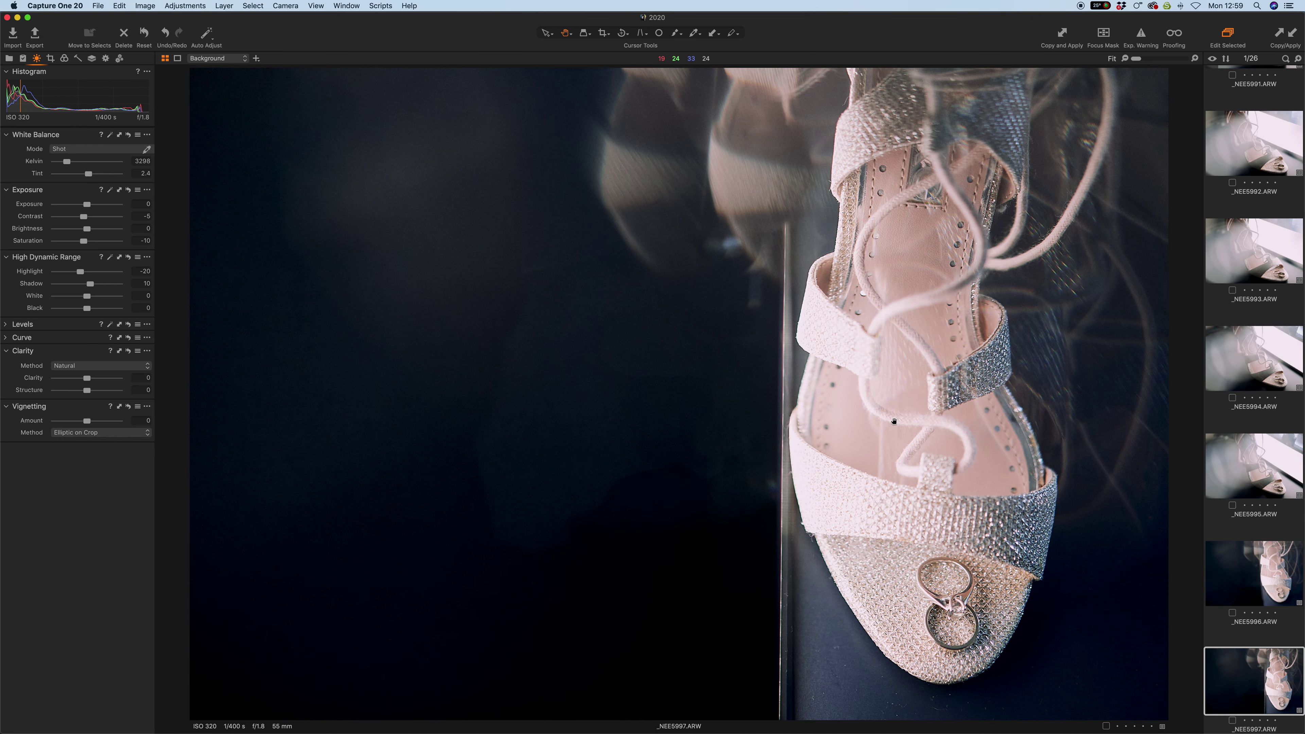
pyautogui.click(604, 33)
pyautogui.moveTo(192, 394); pyautogui.dragTo(303, 396)
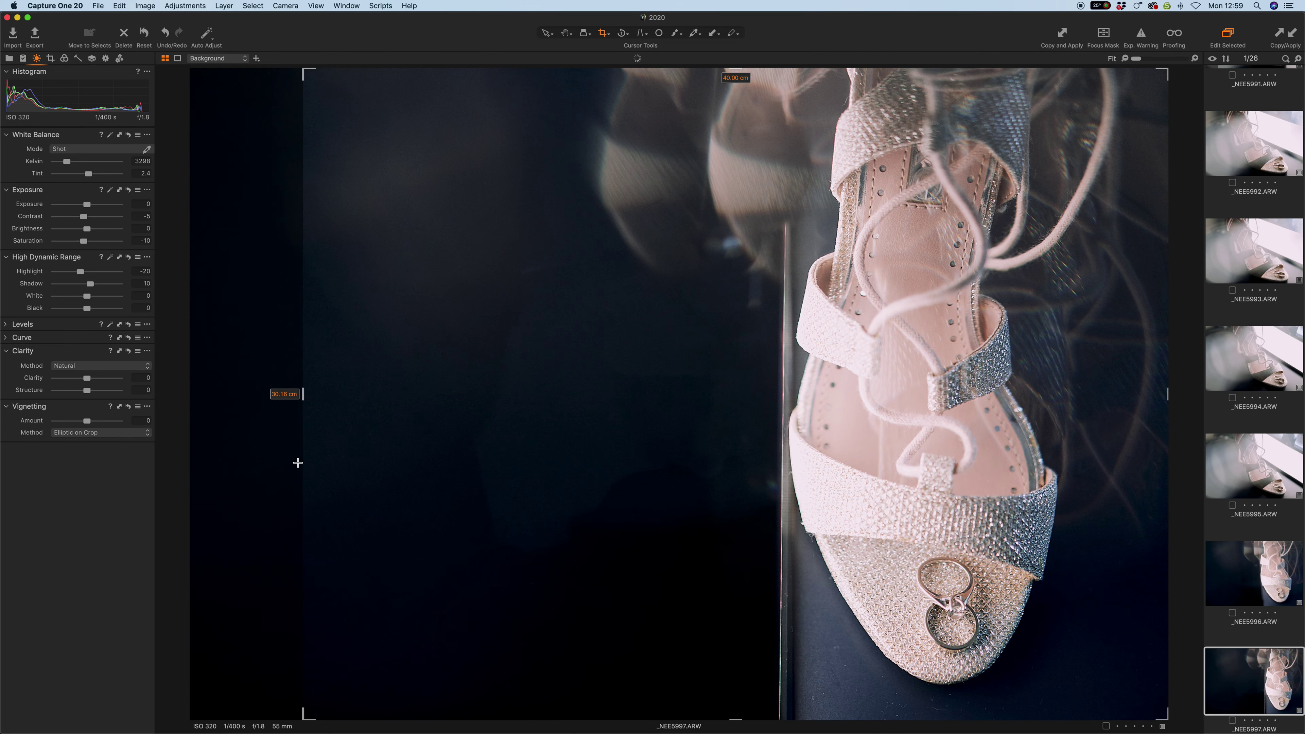
pyautogui.moveTo(273, 692)
pyautogui.mouseDown()
pyautogui.moveTo(275, 677)
pyautogui.moveTo(286, 698)
pyautogui.mouseUp()
pyautogui.press('h')
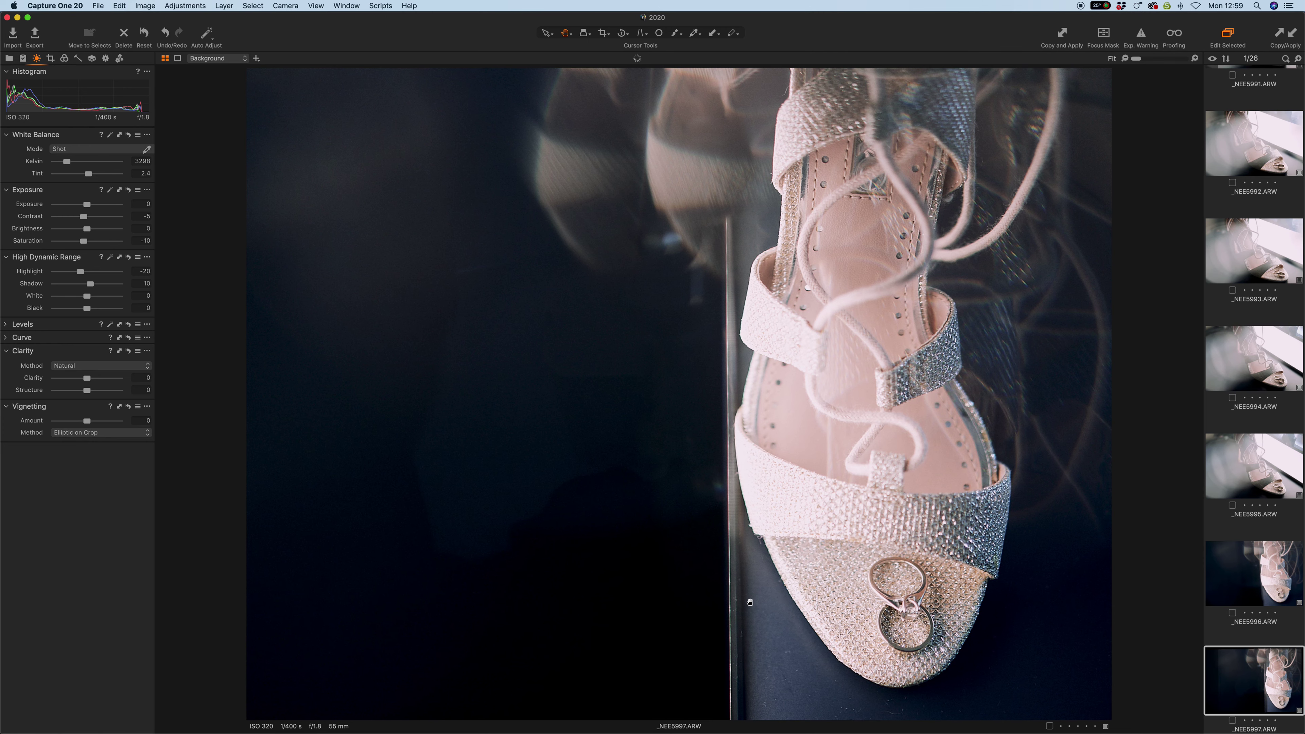
# - Set the exposure of the cropped photo _NEE5997 to -0.7 and proceed to photo _NEE5998
pyautogui.press('-')
pyautogui.press('-')
pyautogui.press('-')
pyautogui.press('-')
pyautogui.press('-')
pyautogui.press('-')
pyautogui.press('-')
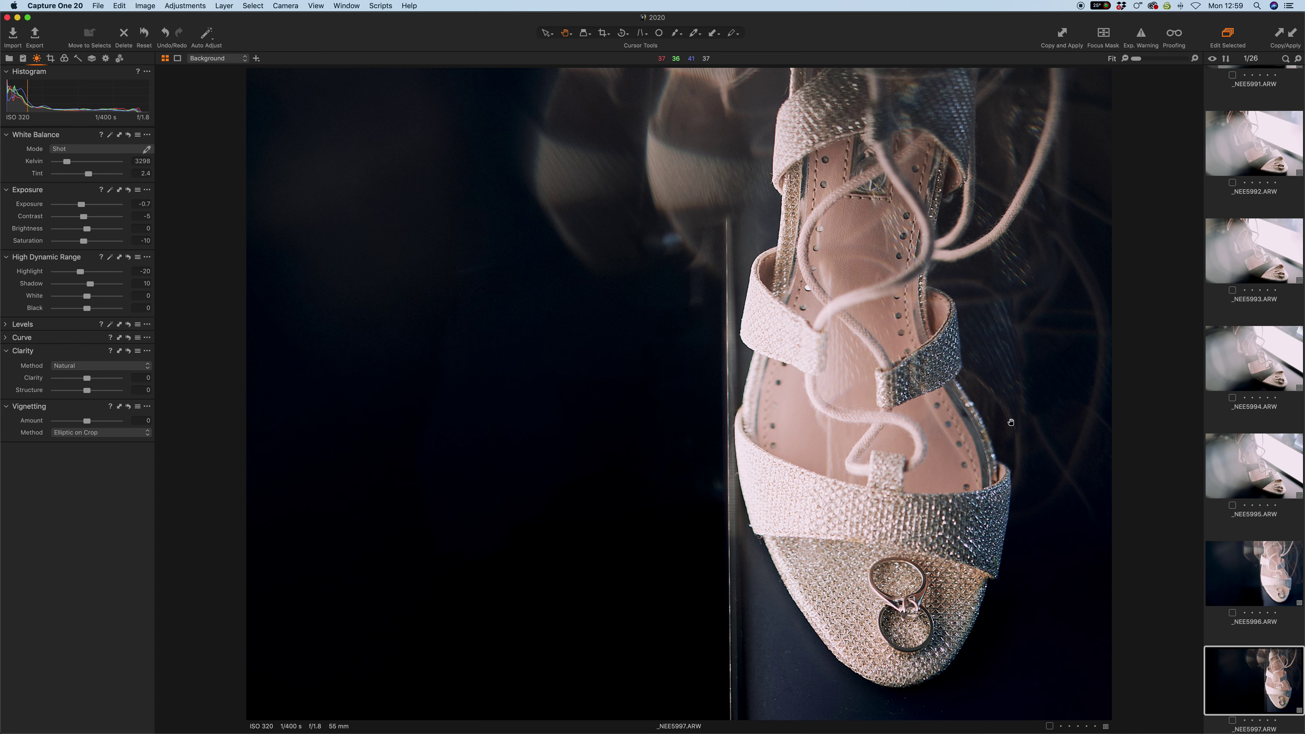
pyautogui.press('Right')
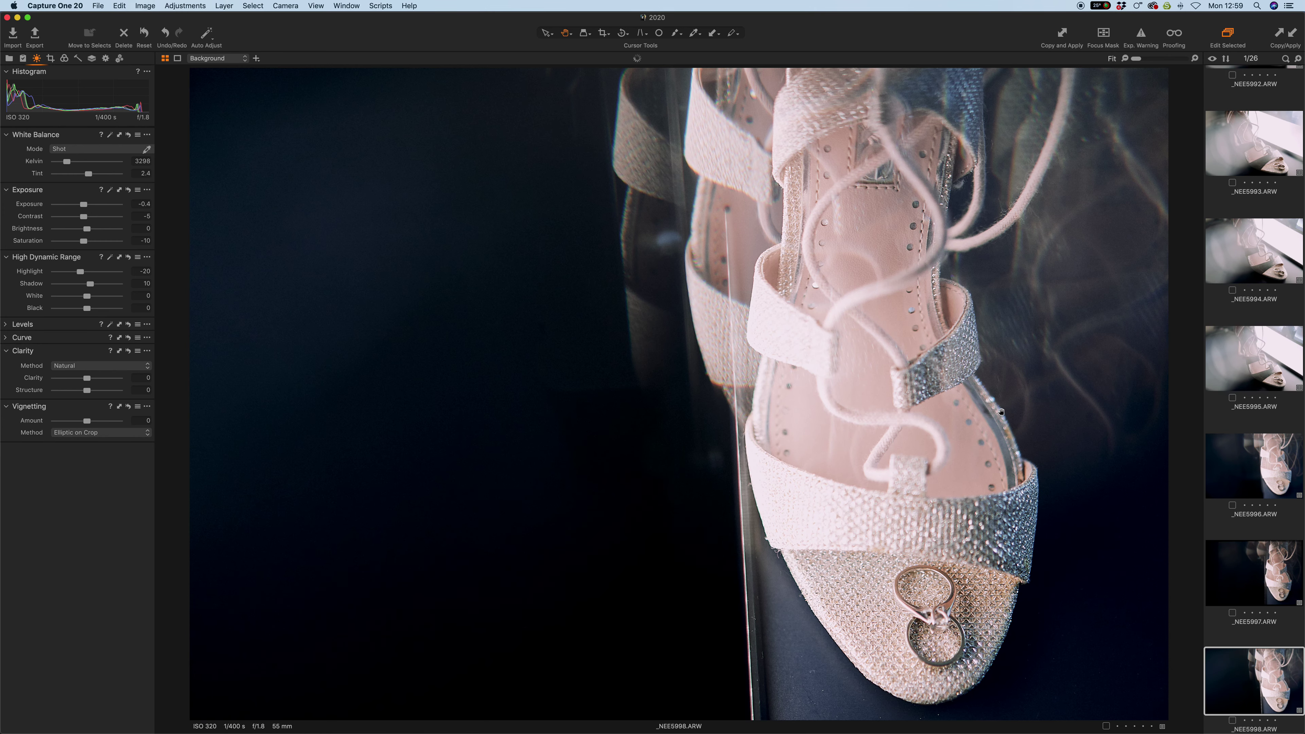
# - Compare the dark shoe photos from _NEE5996 to _NEE6000 and return to _NEE5998
pyautogui.press('Right')
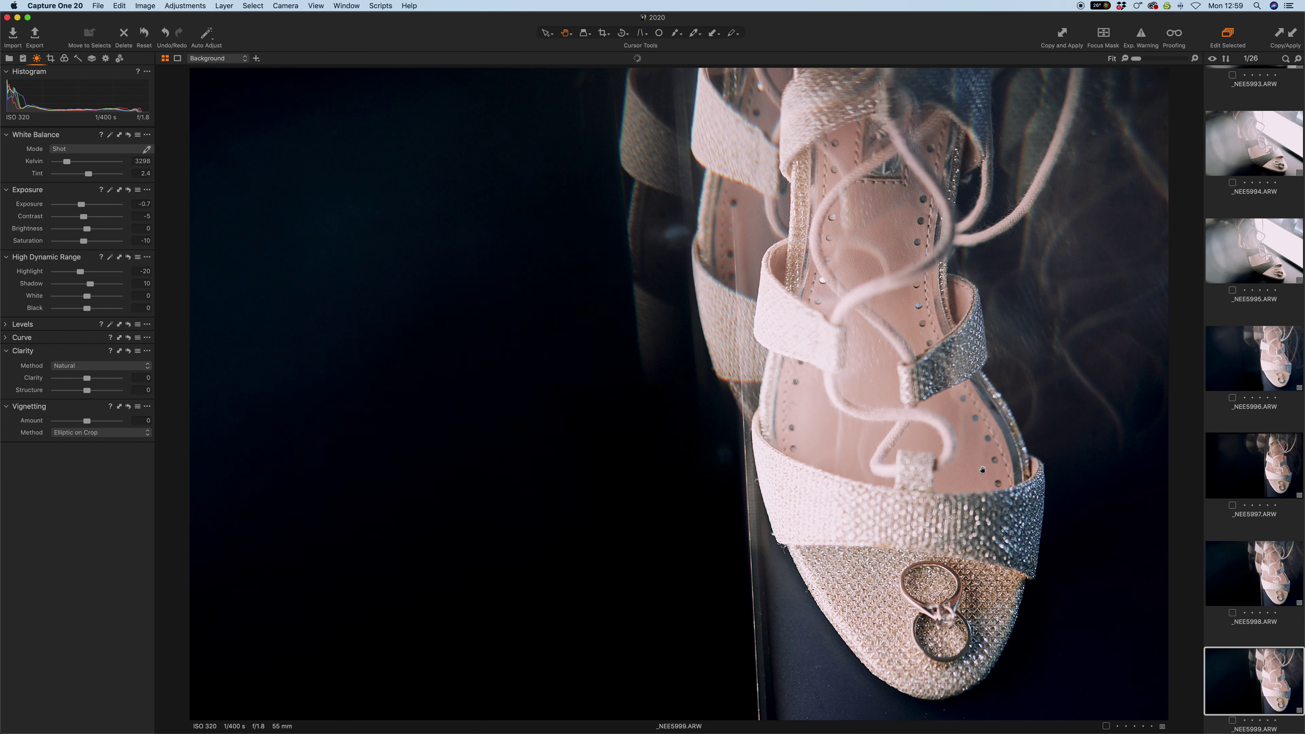
pyautogui.press('Right')
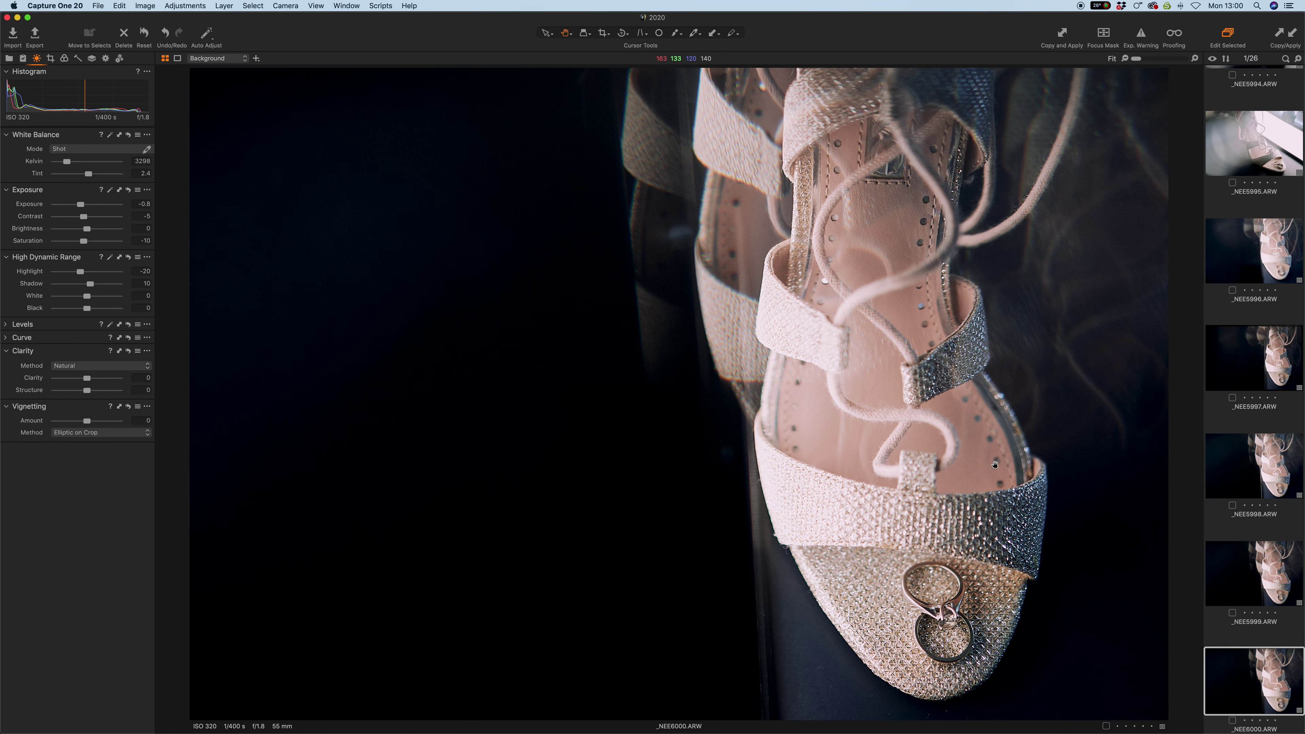
pyautogui.press('Left')
pyautogui.press('Left')
pyautogui.press('Left')
pyautogui.press('Left')
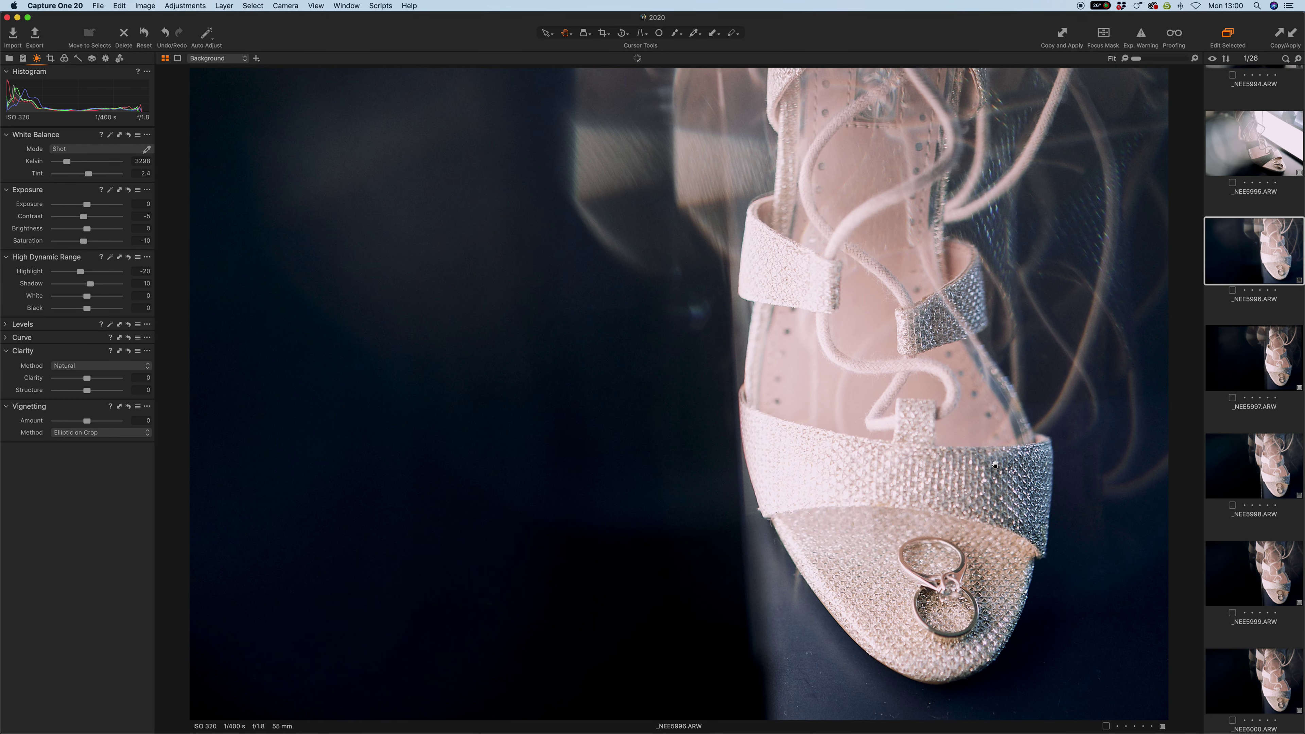
pyautogui.press('Right')
pyautogui.press('Right')
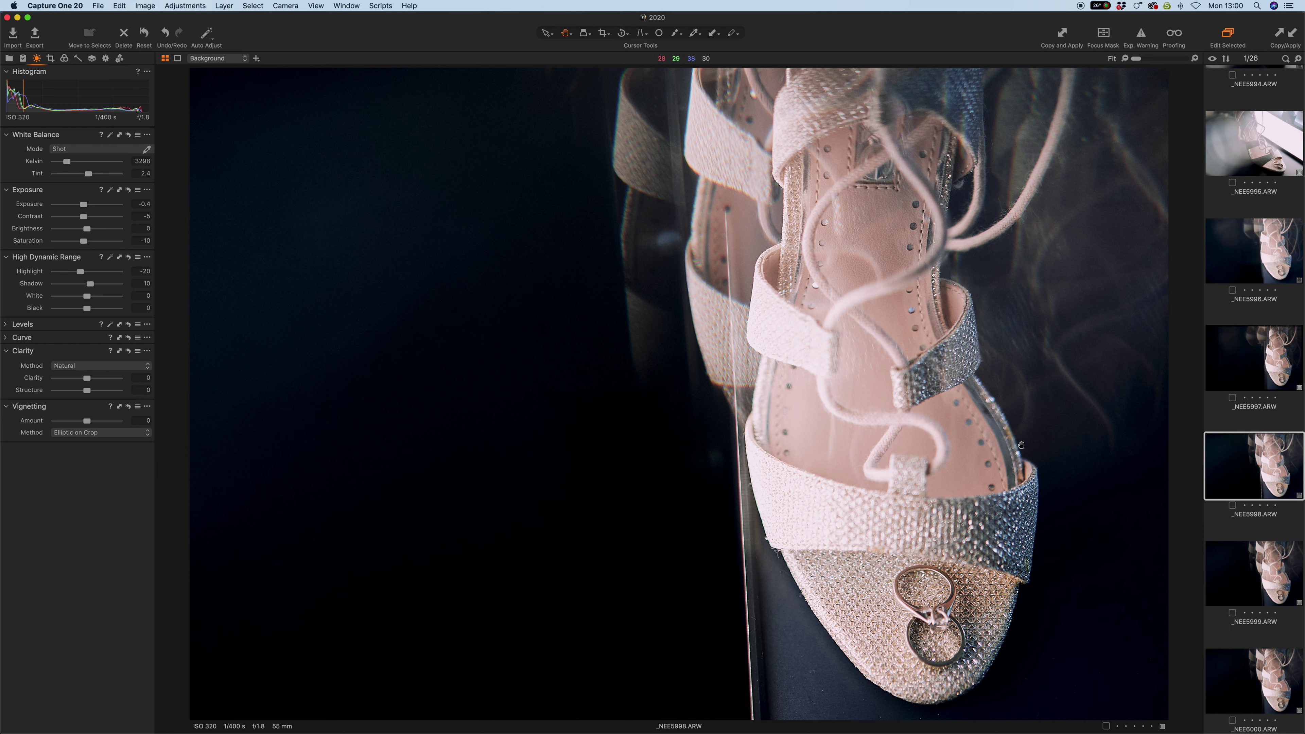
# - Return to the first photo, _NEE5975, set its contrast to 11, rate it five stars and proceed to _NEE5976
pyautogui.scroll(15, 1276, 209)
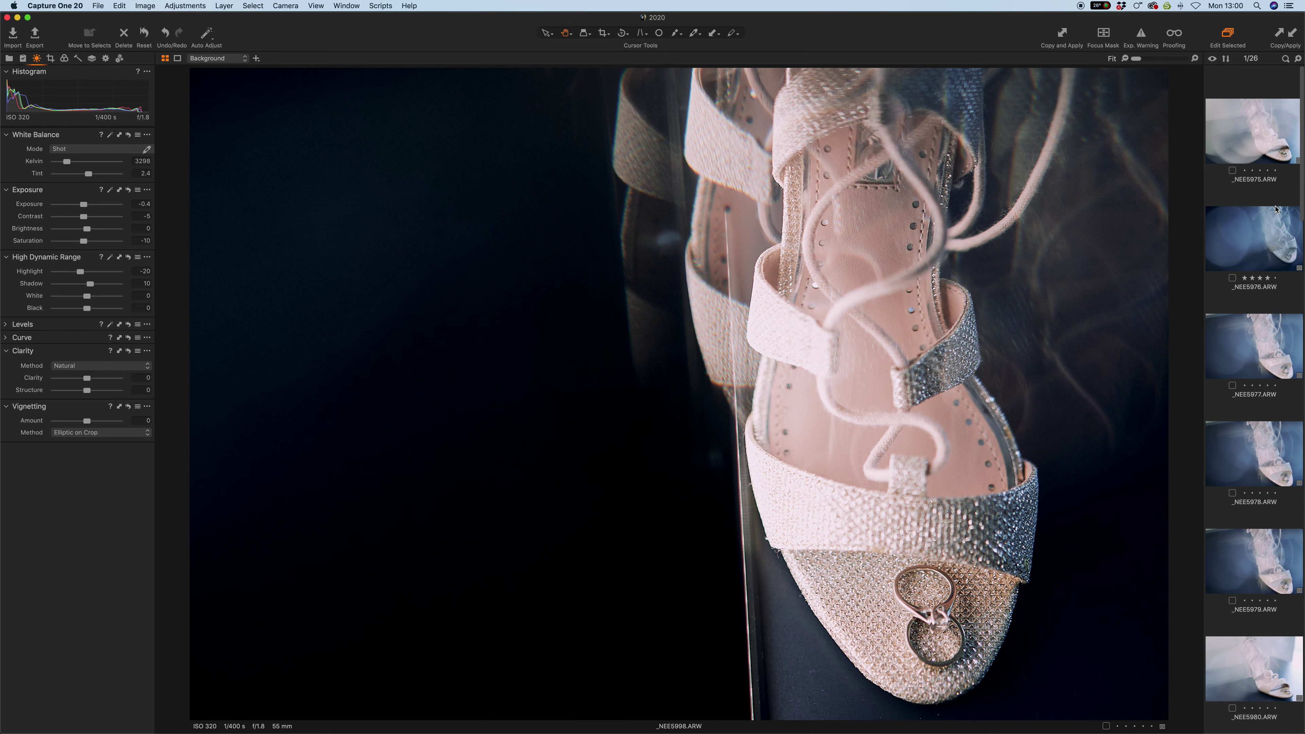
pyautogui.click(1252, 143)
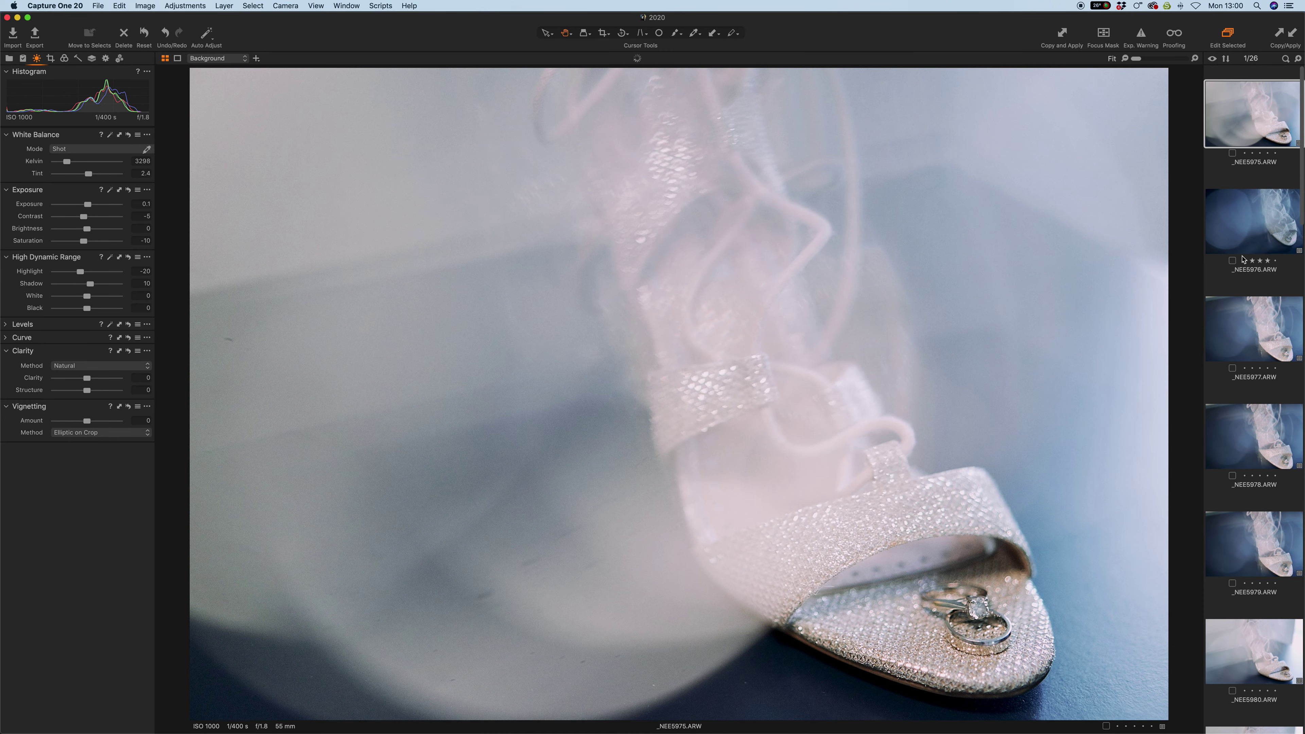
pyautogui.click(97, 218)
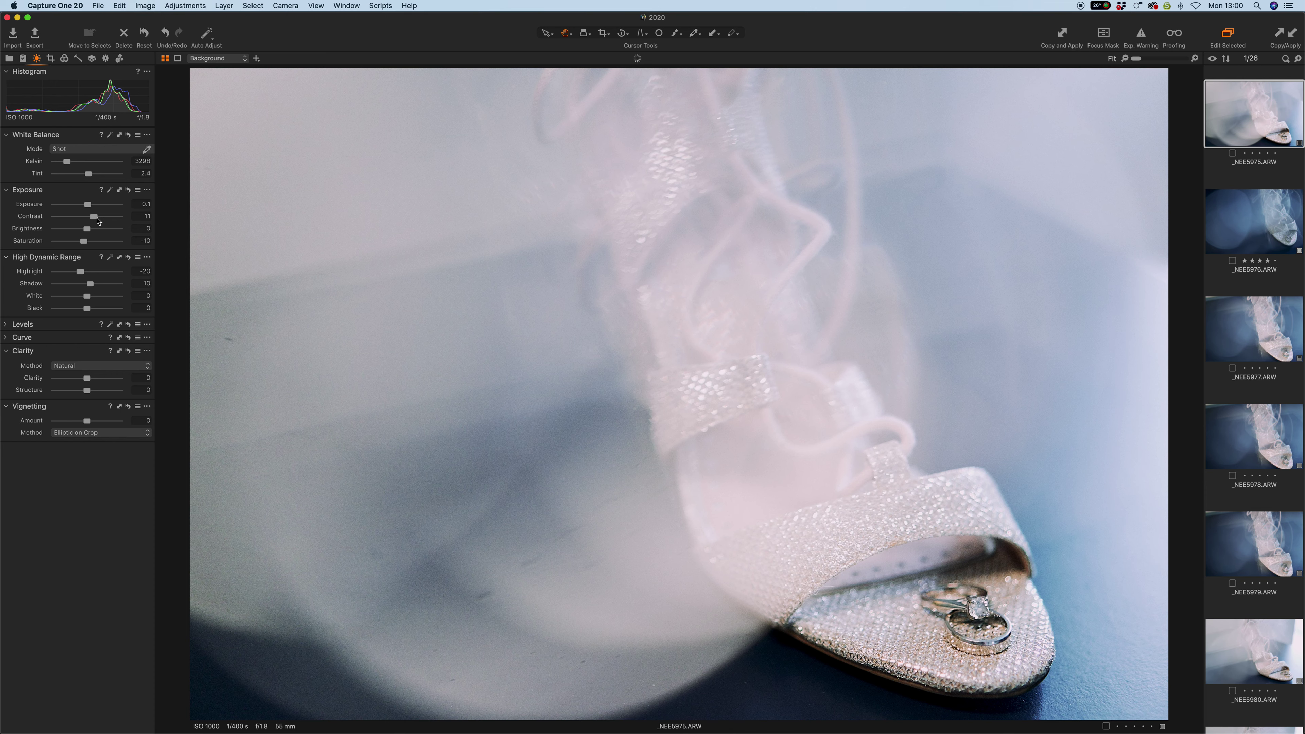
pyautogui.press('Down')
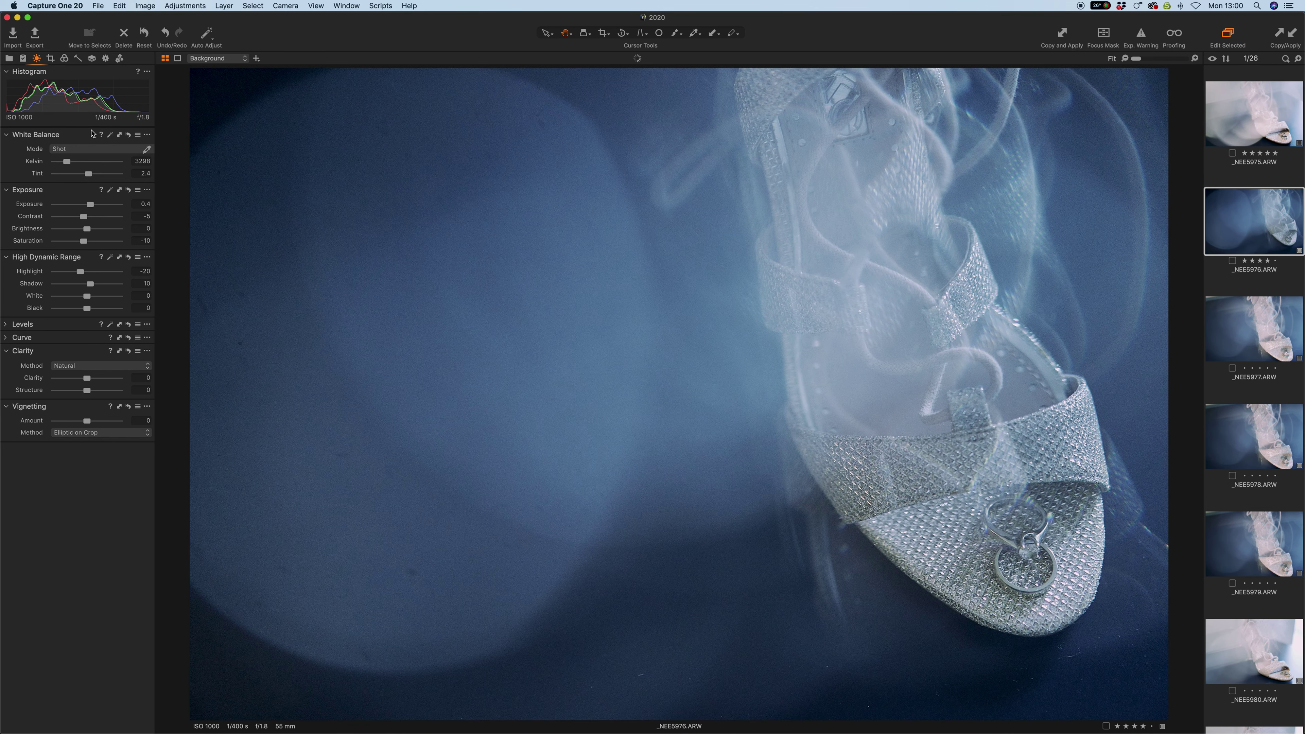
# - Add a radial mask layer over the shoe in photo _NEE5976 and shift the mask's position
pyautogui.click(91, 58)
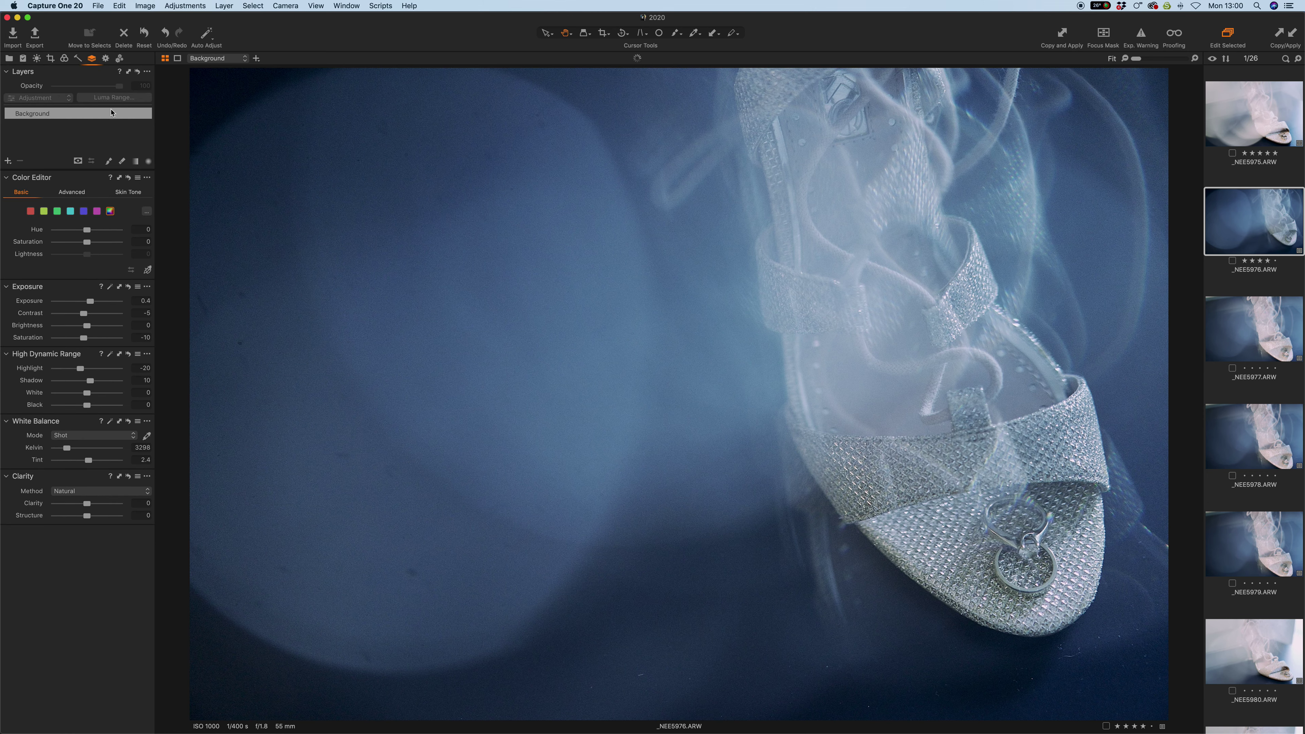
pyautogui.click(149, 161)
pyautogui.moveTo(1137, 633); pyautogui.dragTo(786, 381)
pyautogui.moveTo(906, 540); pyautogui.dragTo(969, 580)
# - Set the masked layer's hue to 1.2, saturation to 15.6, exposure to 0.11 and contrast to 21
pyautogui.moveTo(86, 229)
pyautogui.mouseDown()
pyautogui.moveTo(158, 236)
pyautogui.moveTo(88, 235)
pyautogui.mouseUp()
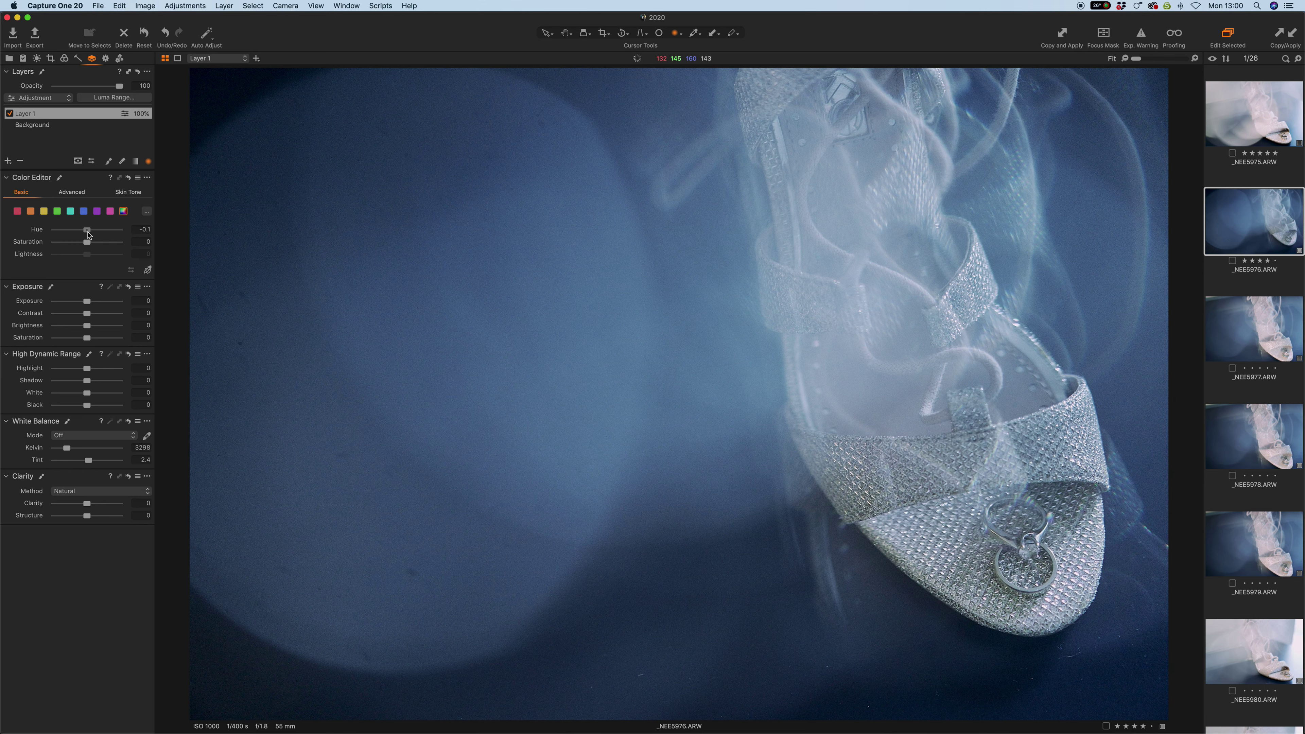
pyautogui.moveTo(88, 236); pyautogui.dragTo(86, 236)
pyautogui.moveTo(89, 234)
pyautogui.mouseDown()
pyautogui.moveTo(100, 234)
pyautogui.moveTo(72, 235)
pyautogui.moveTo(88, 235)
pyautogui.mouseUp()
pyautogui.moveTo(88, 245)
pyautogui.mouseDown()
pyautogui.moveTo(122, 242)
pyautogui.moveTo(93, 242)
pyautogui.mouseUp()
pyautogui.moveTo(87, 313); pyautogui.dragTo(105, 316)
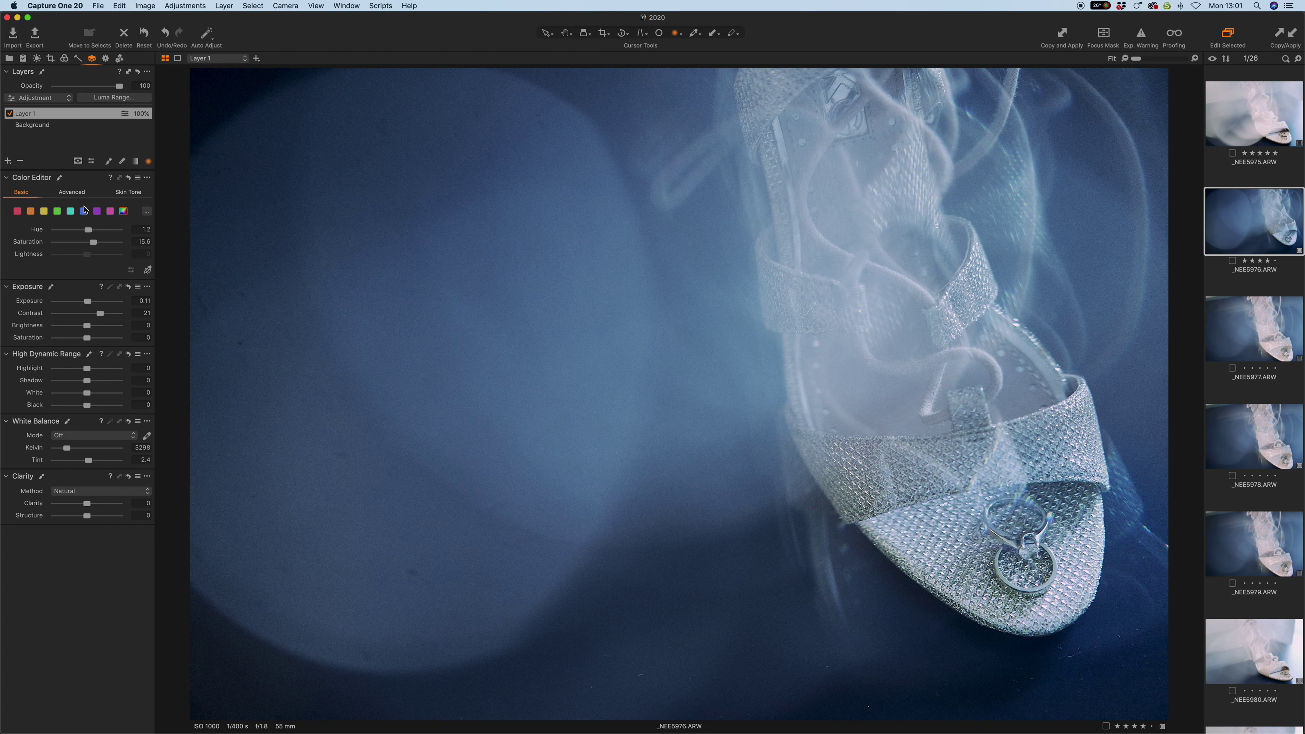
# - Warm the masked layer's white balance to 3702 Kelvin and reduce its hue, saturation and highlights
pyautogui.click(36, 59)
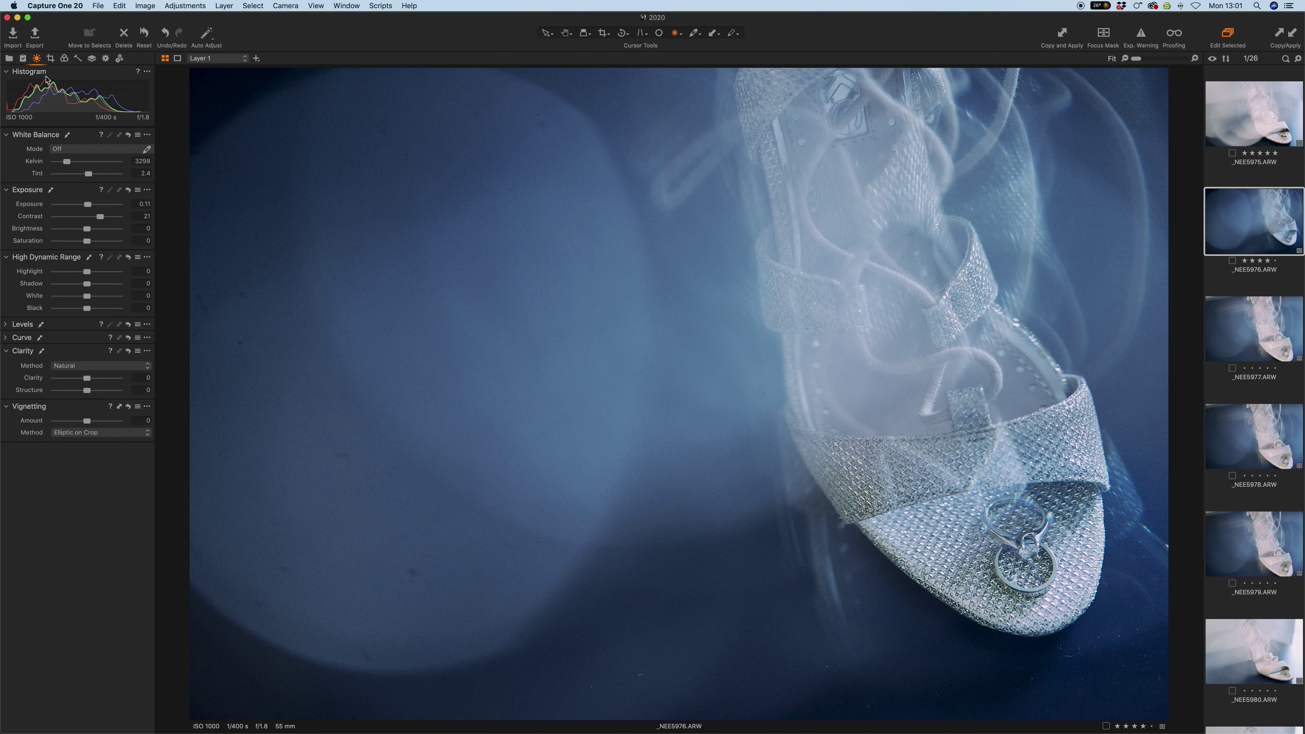
pyautogui.moveTo(69, 164); pyautogui.dragTo(70, 165)
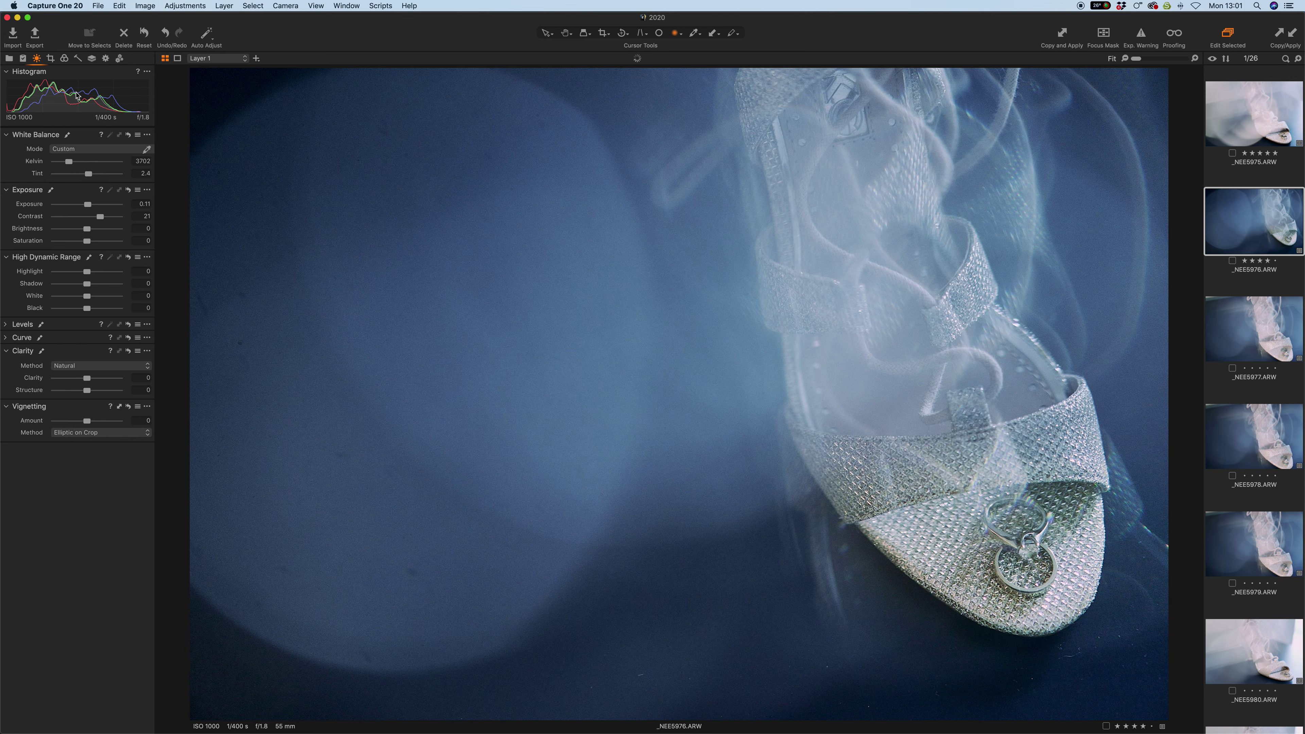
pyautogui.click(91, 59)
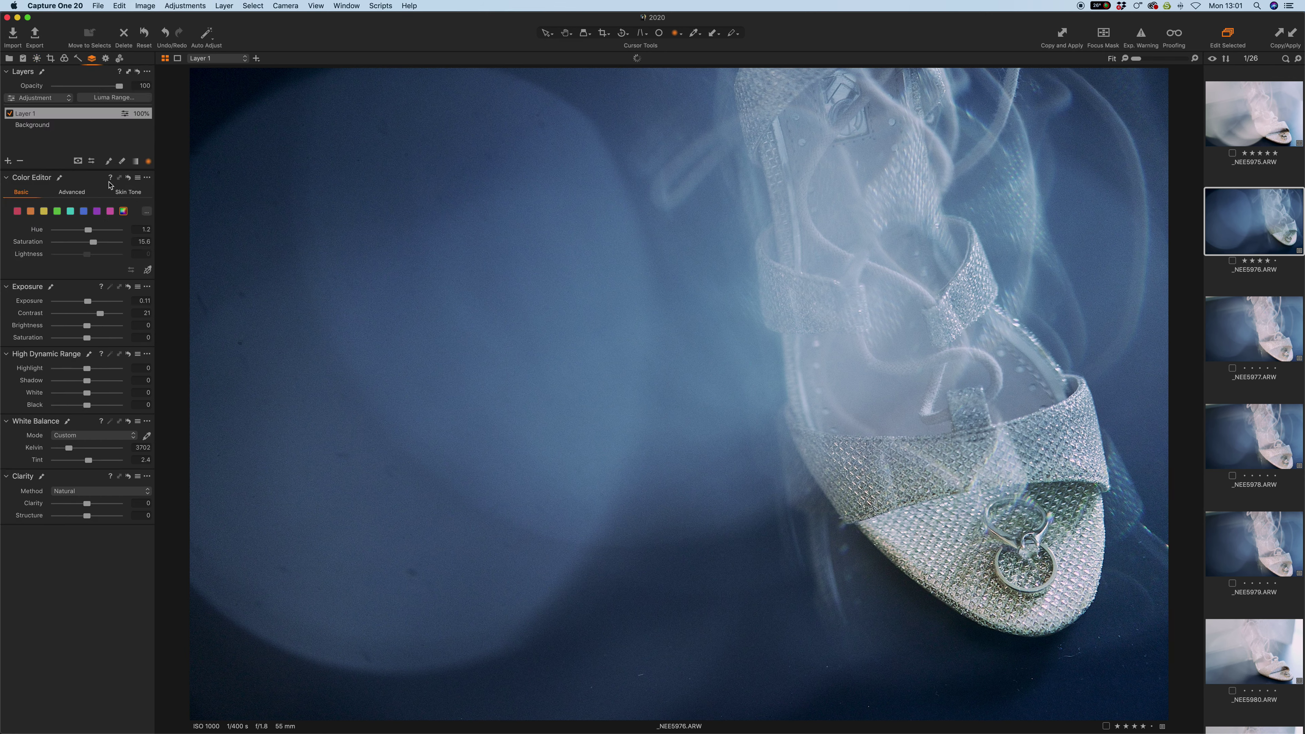
pyautogui.moveTo(88, 230); pyautogui.dragTo(86, 233)
pyautogui.moveTo(86, 234); pyautogui.dragTo(86, 234)
pyautogui.moveTo(93, 242)
pyautogui.mouseDown()
pyautogui.moveTo(110, 247)
pyautogui.moveTo(88, 247)
pyautogui.mouseUp()
pyautogui.moveTo(87, 369); pyautogui.dragTo(75, 369)
# - Compare _NEE5976 with the following photo, rate _NEE5976 five stars and move on to _NEE5981
pyautogui.press('Right')
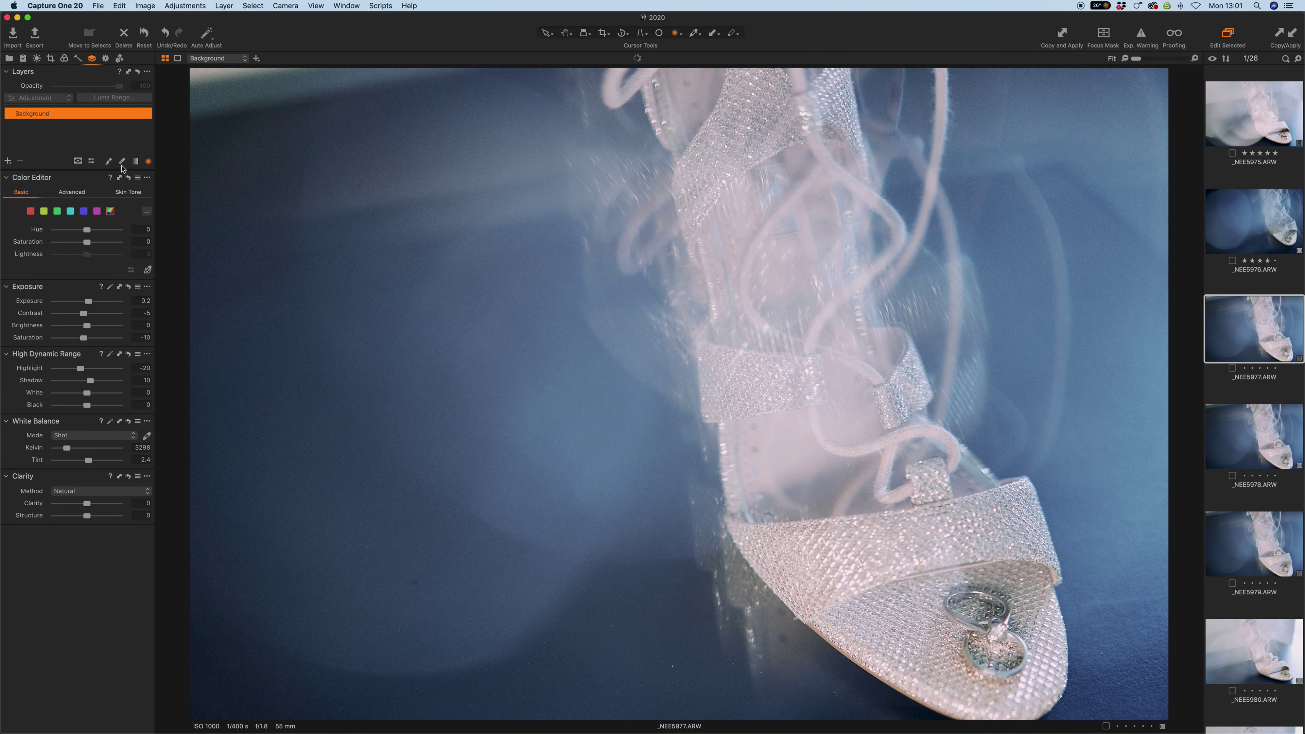
pyautogui.press('Left')
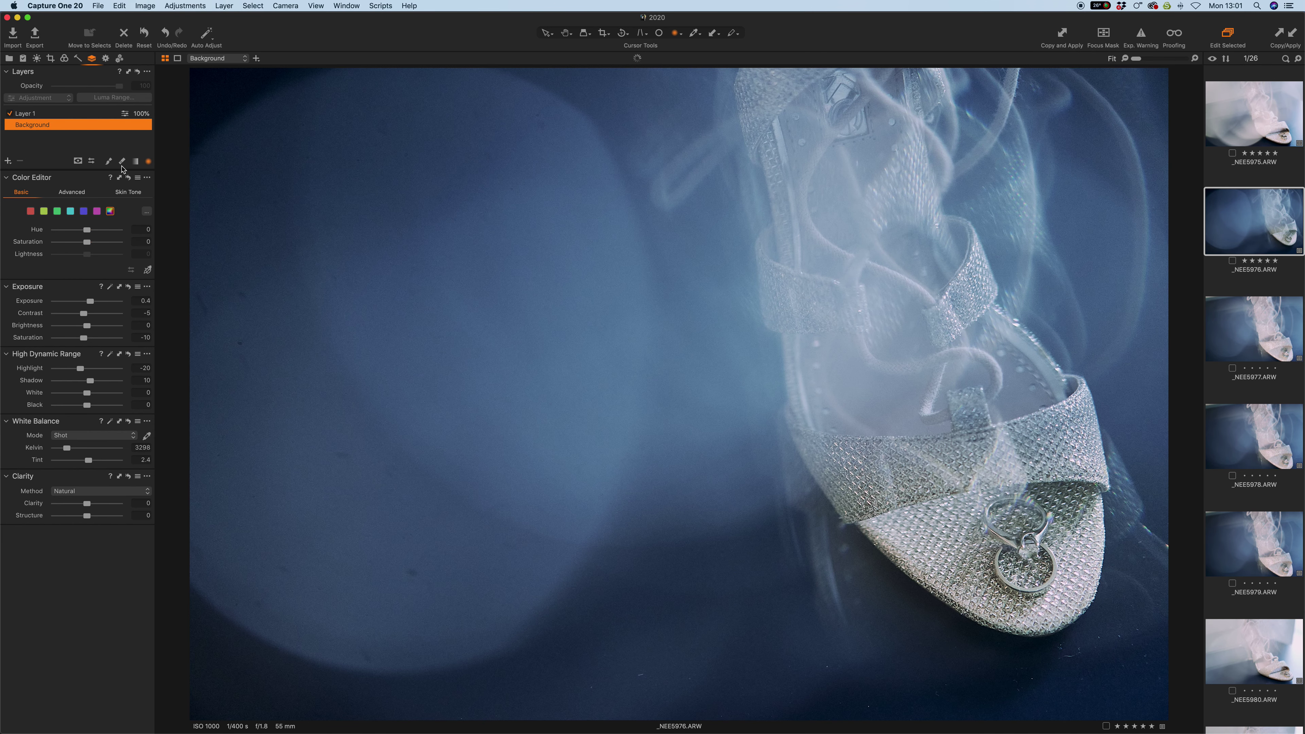
pyautogui.press('Right')
pyautogui.press('Right')
pyautogui.press('Right')
pyautogui.press('Right')
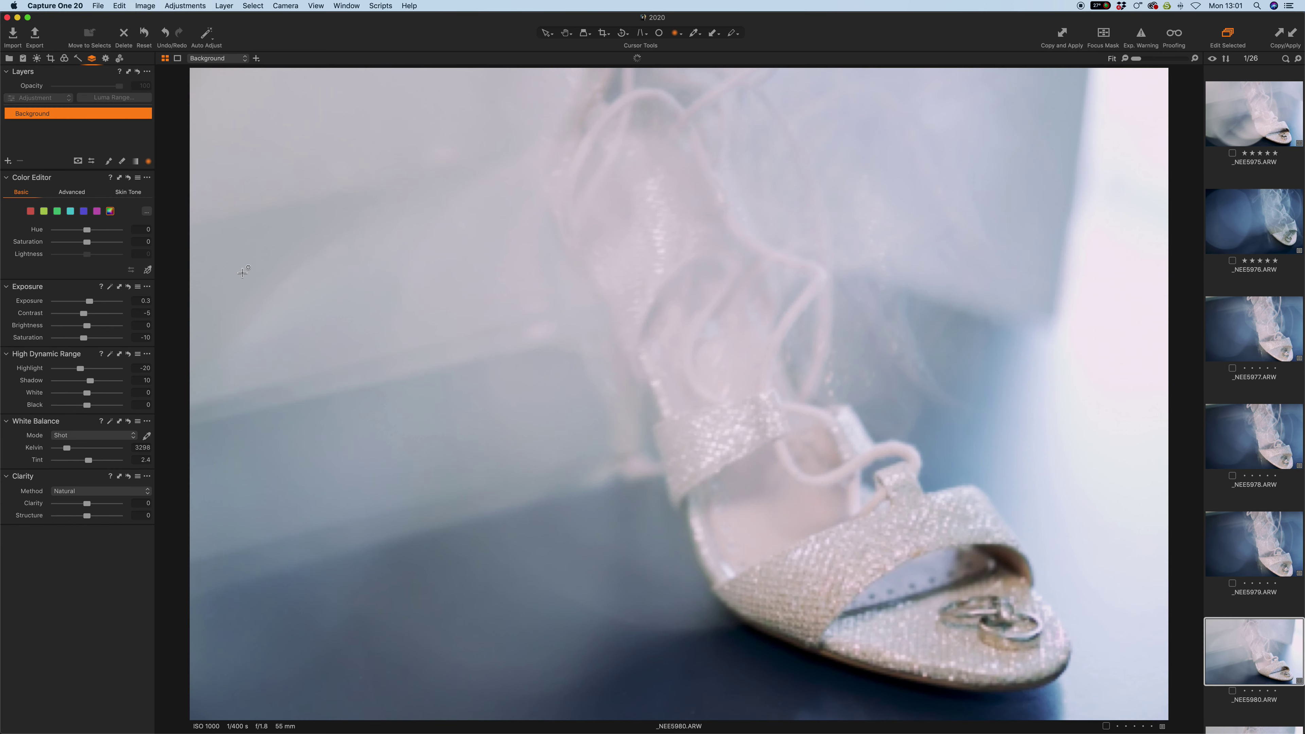
pyautogui.press('Right')
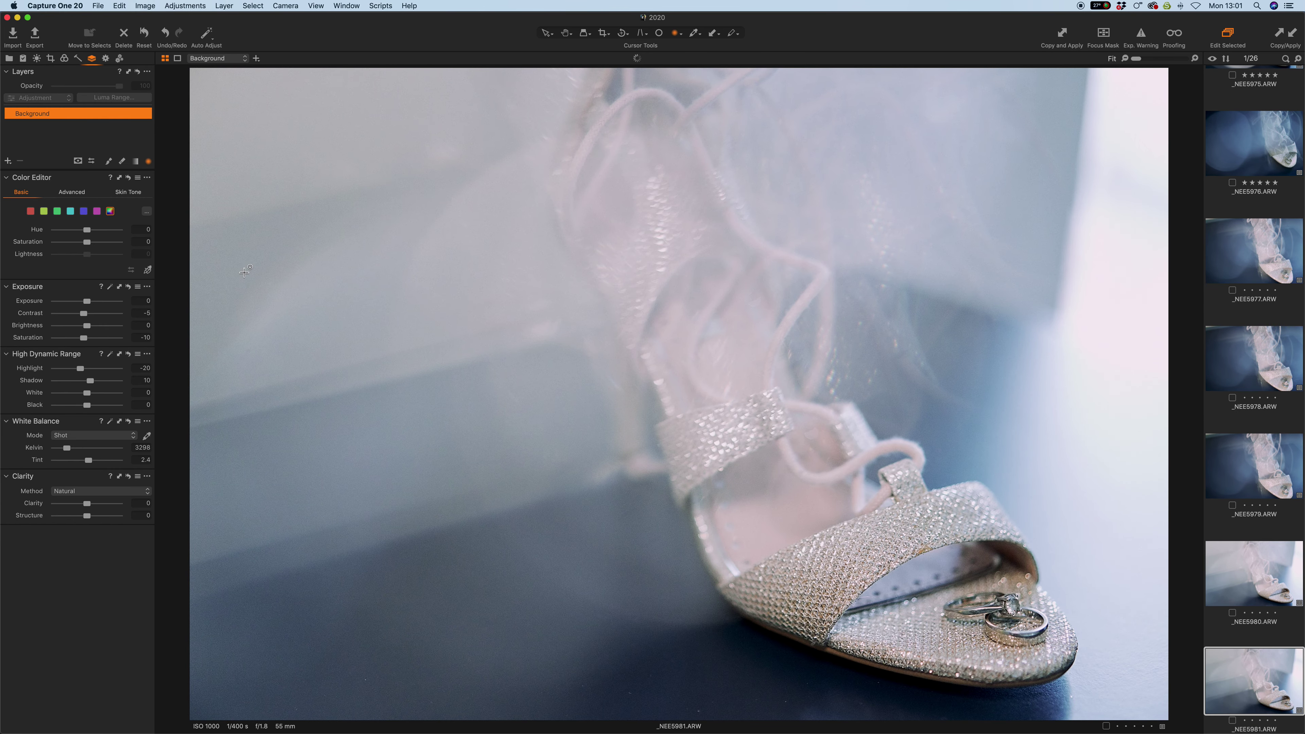
# - Darken photo _NEE5981 to an exposure of -0.5, checking it against the next photo, and rate it five stars
pyautogui.press('-')
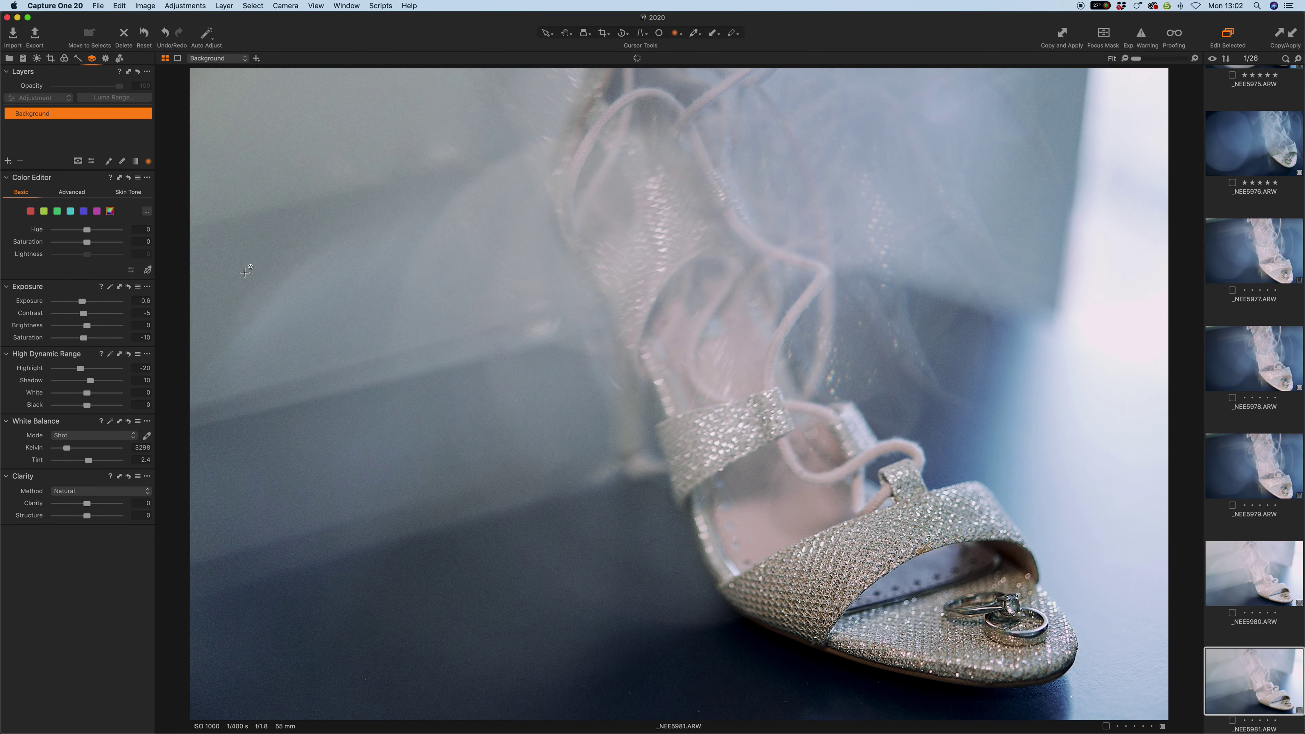
pyautogui.press('Right')
pyautogui.press('Left')
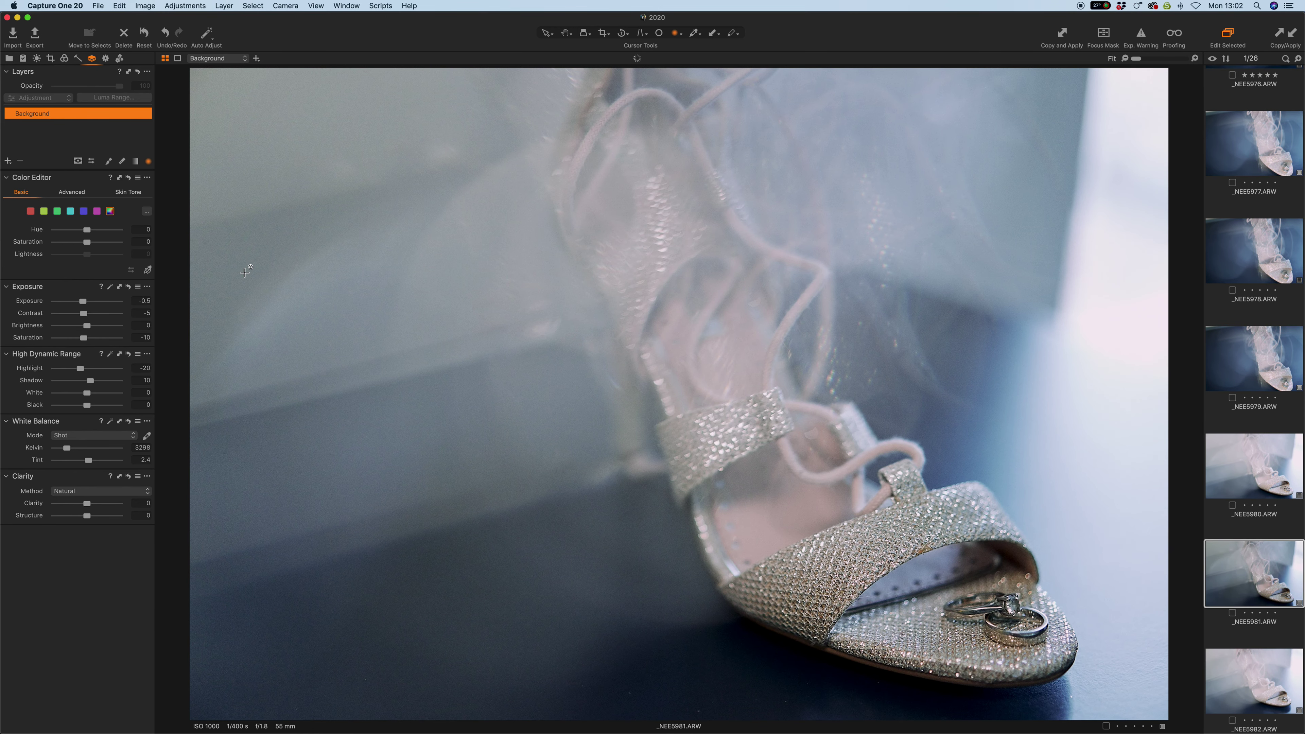
pyautogui.press('+')
# - Skip to photo _NEE5983, set its exposure to -0.1 and rate it five stars
pyautogui.press('Right')
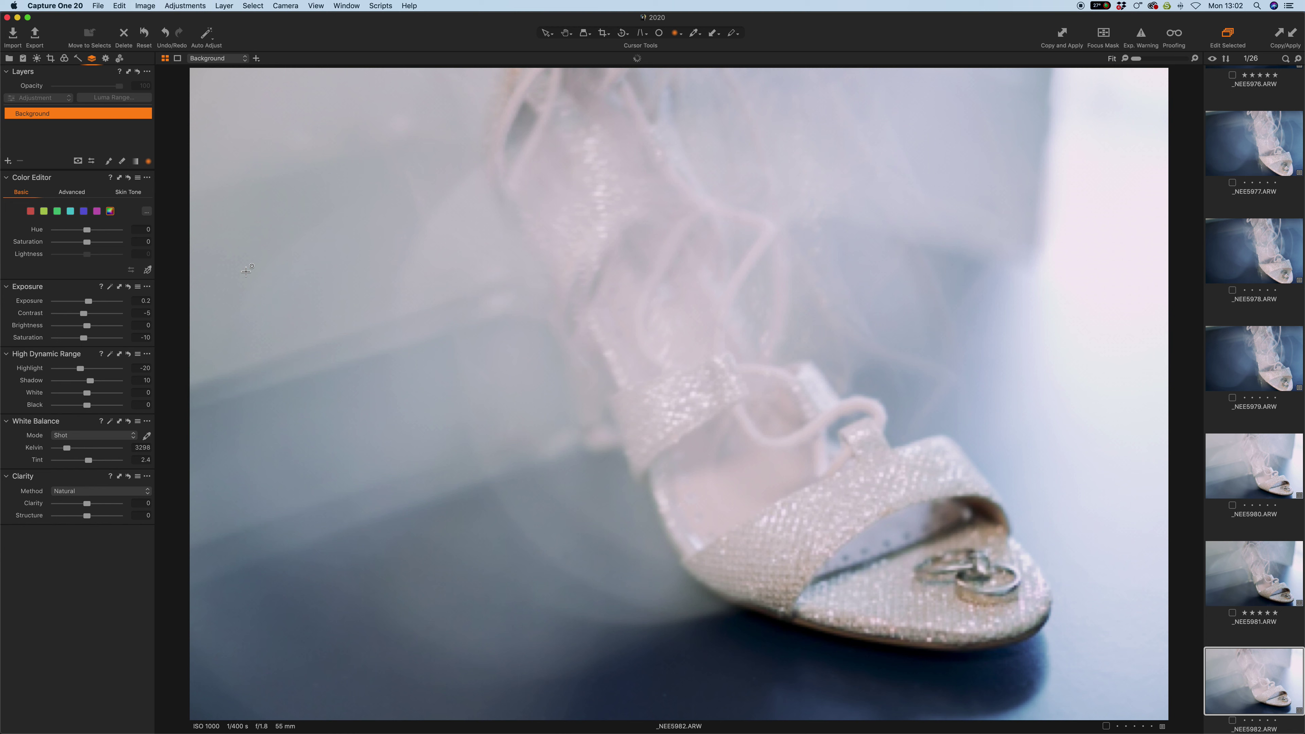
pyautogui.press('Right')
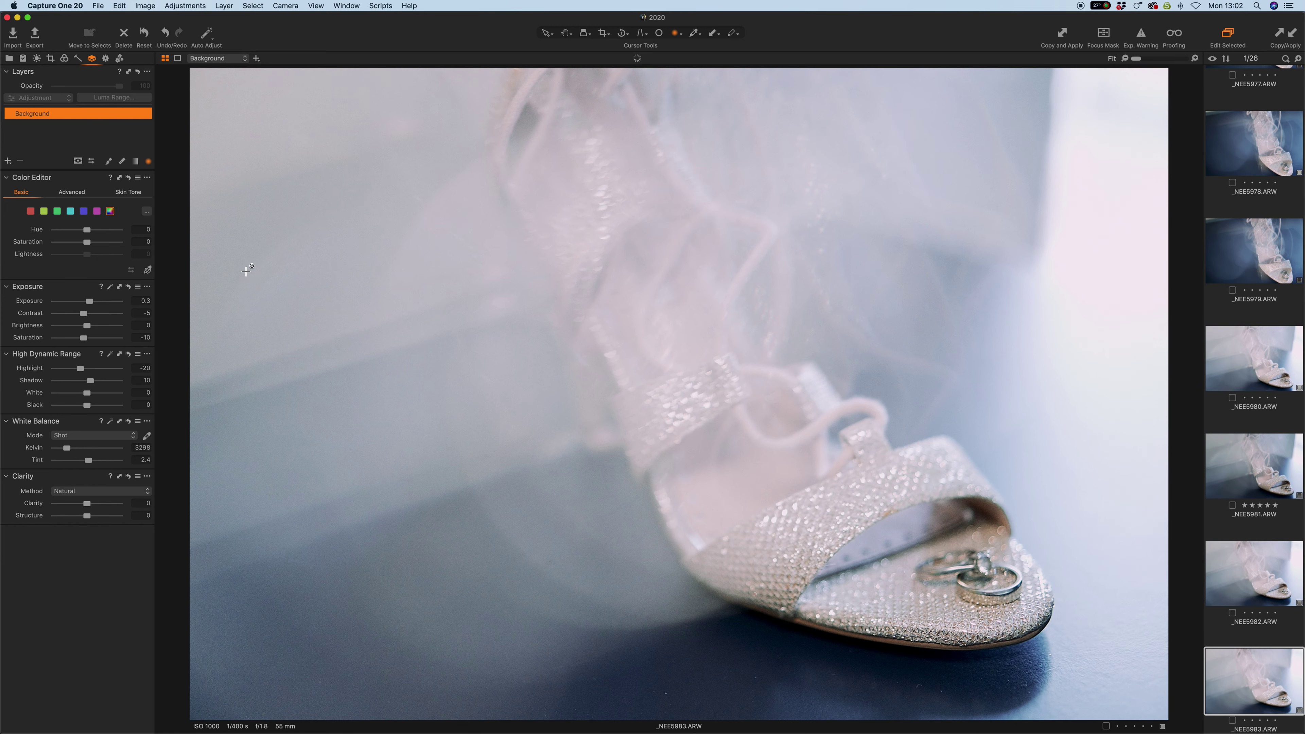
pyautogui.press('-')
pyautogui.press('-')
pyautogui.press('5')
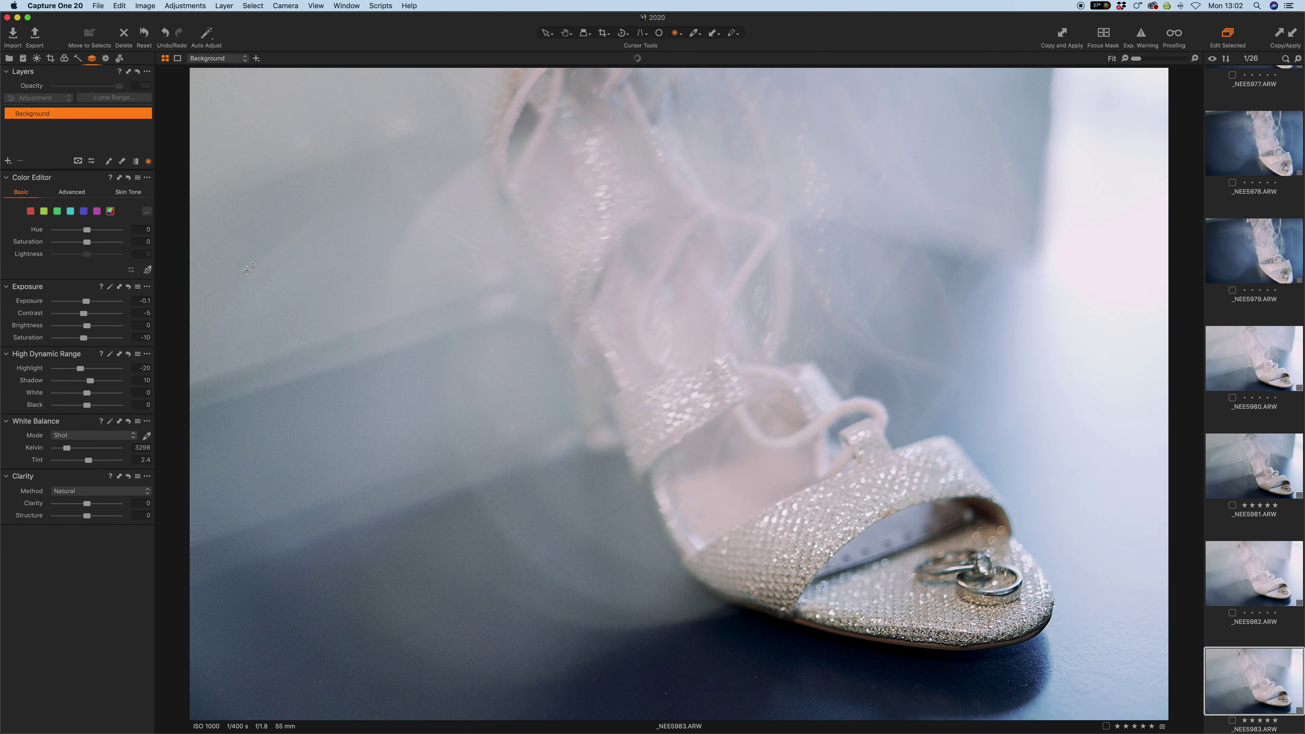
# - Move on to photo _NEE5985, rate it five stars and set its exposure to -1.2
pyautogui.press('Right')
pyautogui.press('Right')
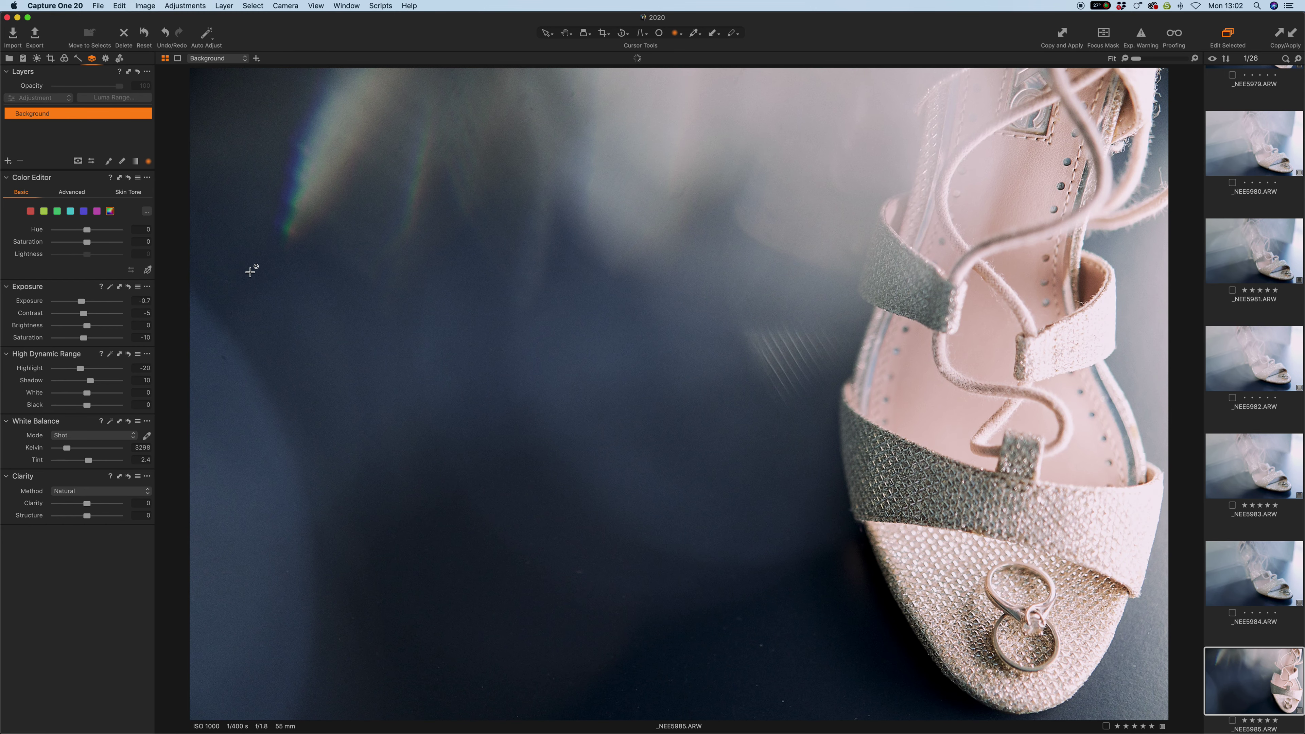
pyautogui.press('-')
pyautogui.press('-')
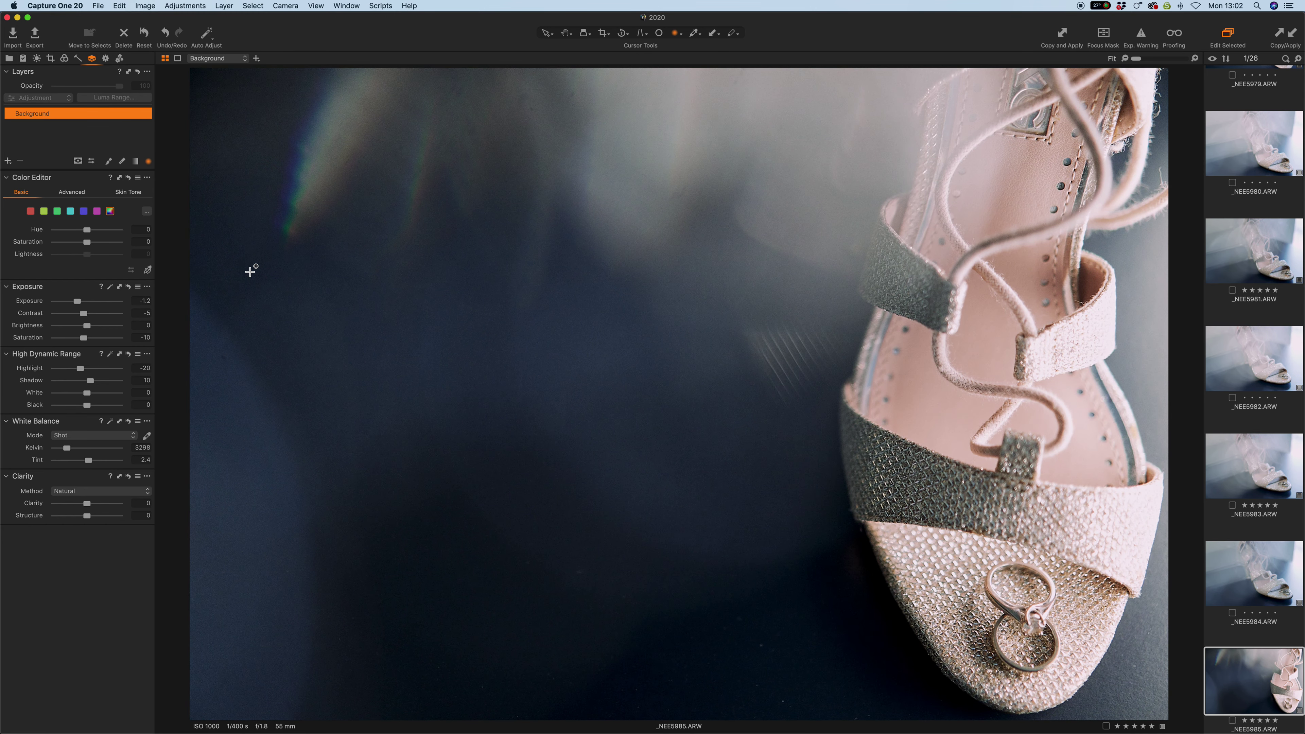
# - Proceed to photo _NEE5986 and set its exposure to -1.4
pyautogui.press('Right')
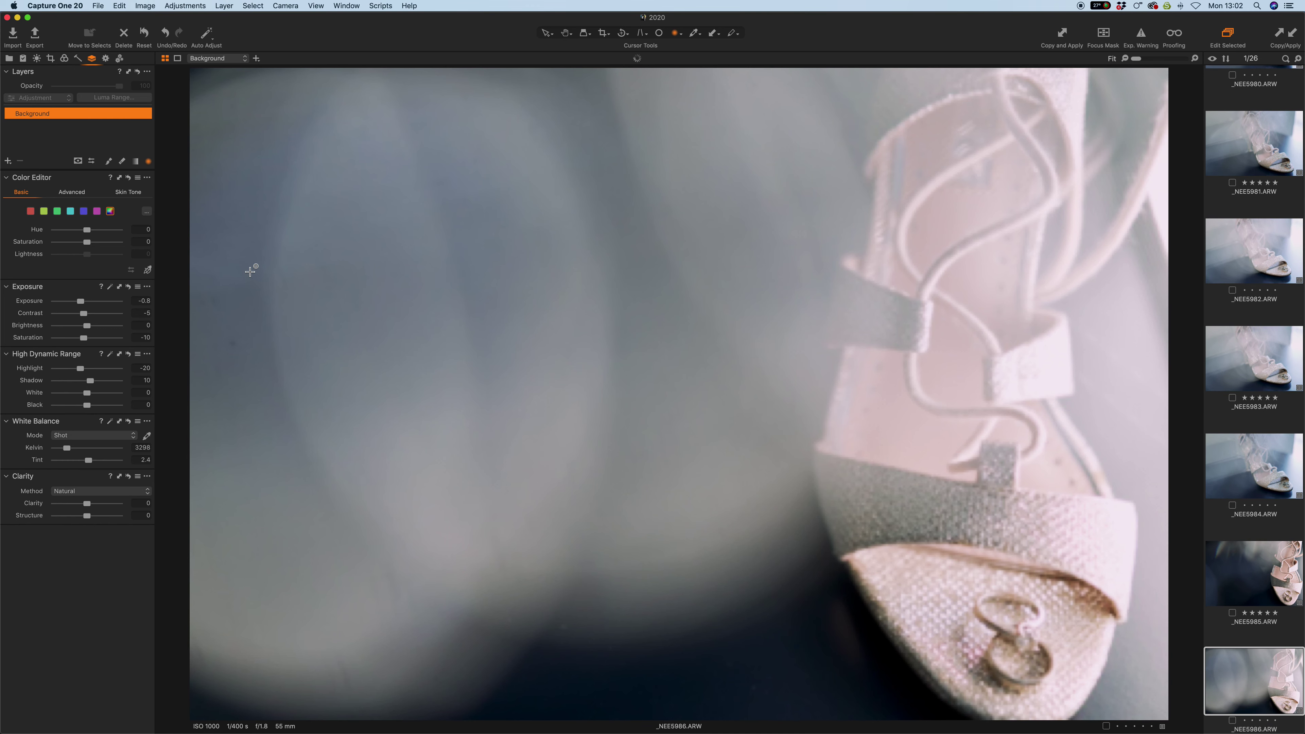
pyautogui.press('-')
pyautogui.press('-')
pyautogui.press('-')
pyautogui.press('-')
pyautogui.press('-')
pyautogui.press('-')
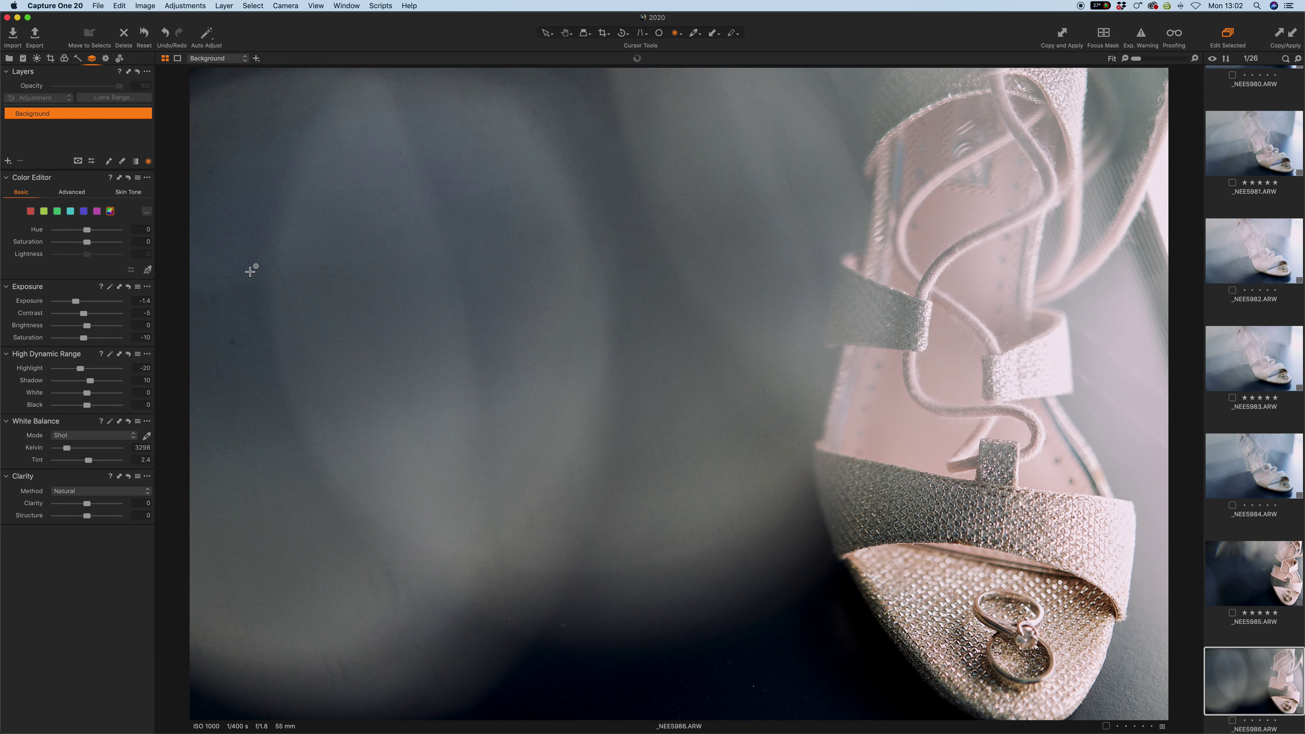
# - Set the exposure of the next photo, _NEE5987, to -1.2 and rate it five stars
pyautogui.press('Right')
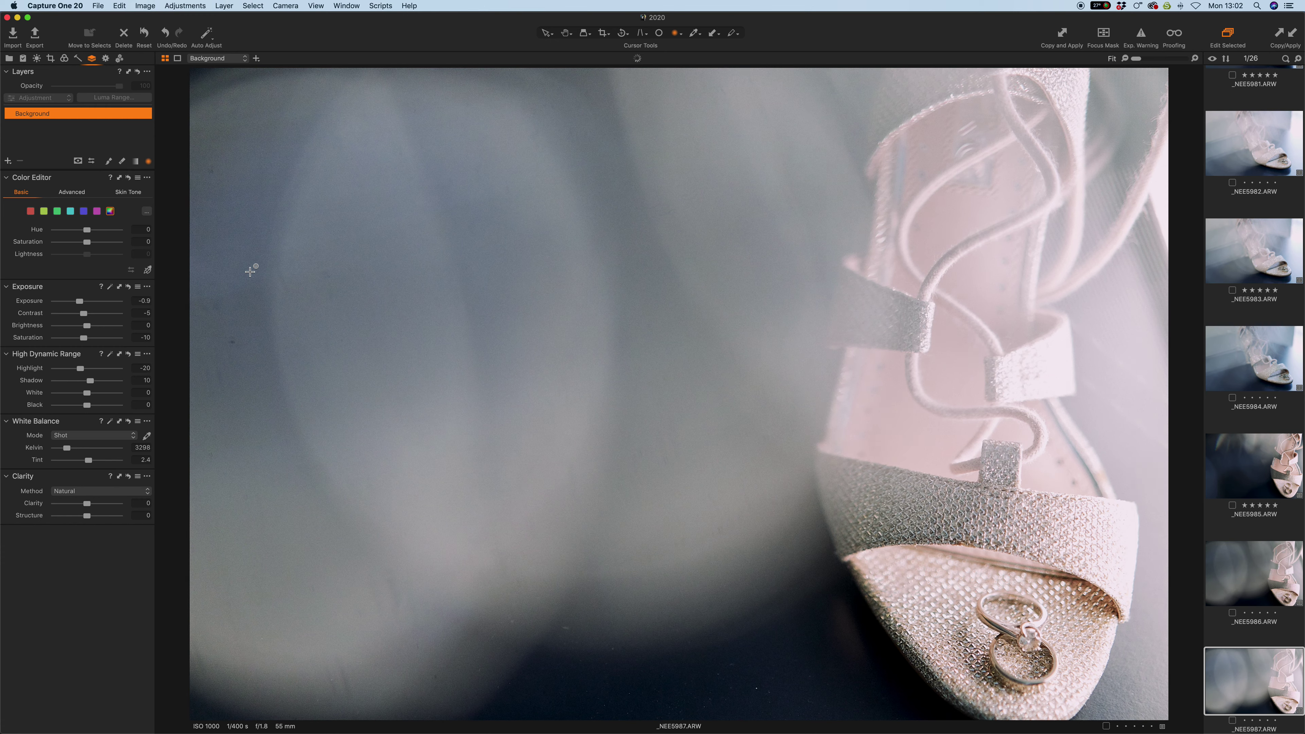
pyautogui.press('-')
pyautogui.press('-')
pyautogui.press('5')
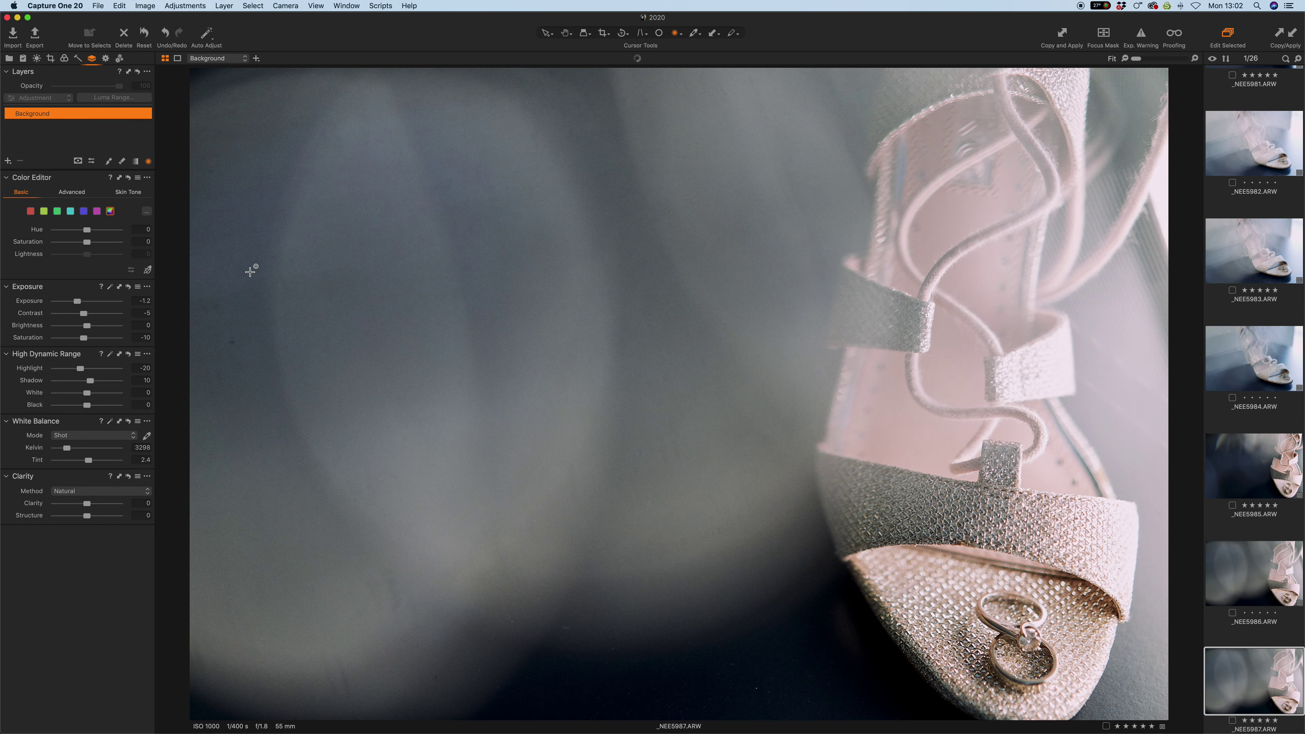
# - Compare _NEE5987 with _NEE5988, rate them four and five stars respectively, and move on to _NEE5990
pyautogui.press('Right')
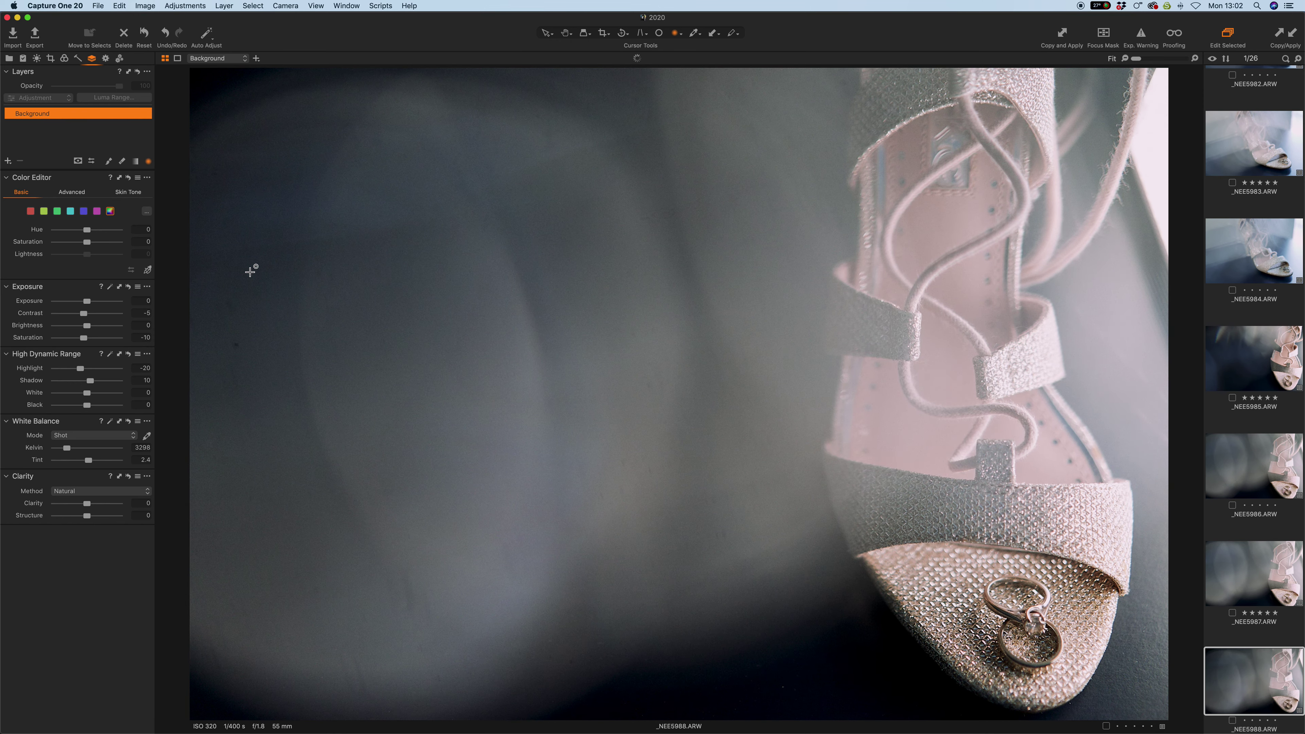
pyautogui.press('Left')
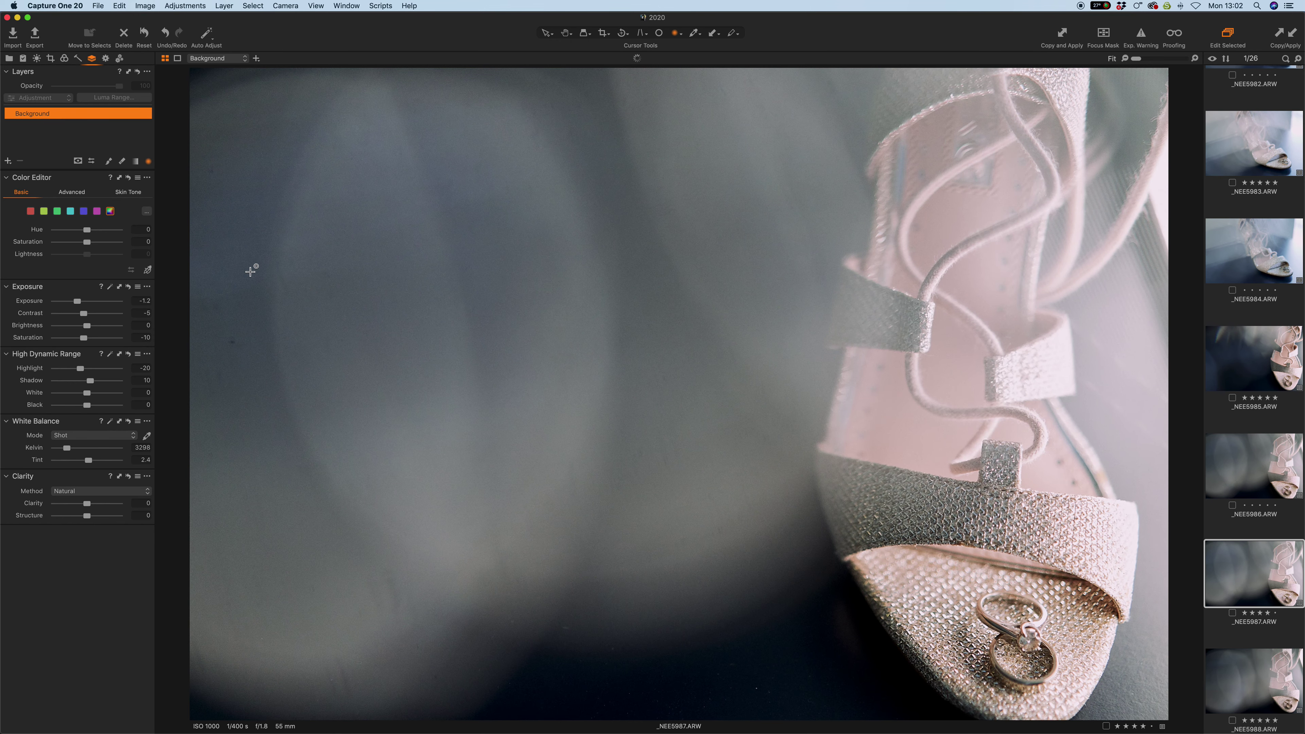
pyautogui.press('4')
pyautogui.press('Right')
pyautogui.press('Right')
pyautogui.press('Right')
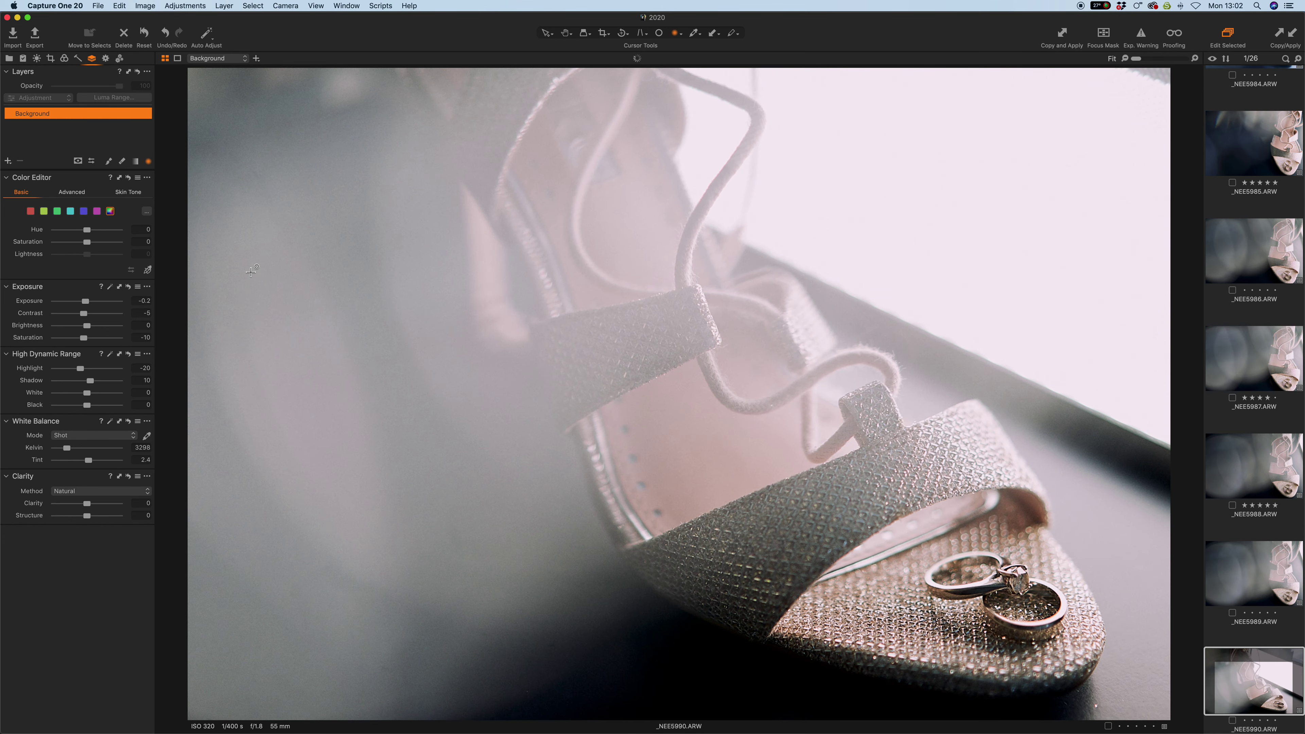
# - Rate photos _NEE5990 and _NEE5995 five stars while moving on through the series to _NEE5996
pyautogui.press('Right')
pyautogui.press('Right')
pyautogui.press('Right')
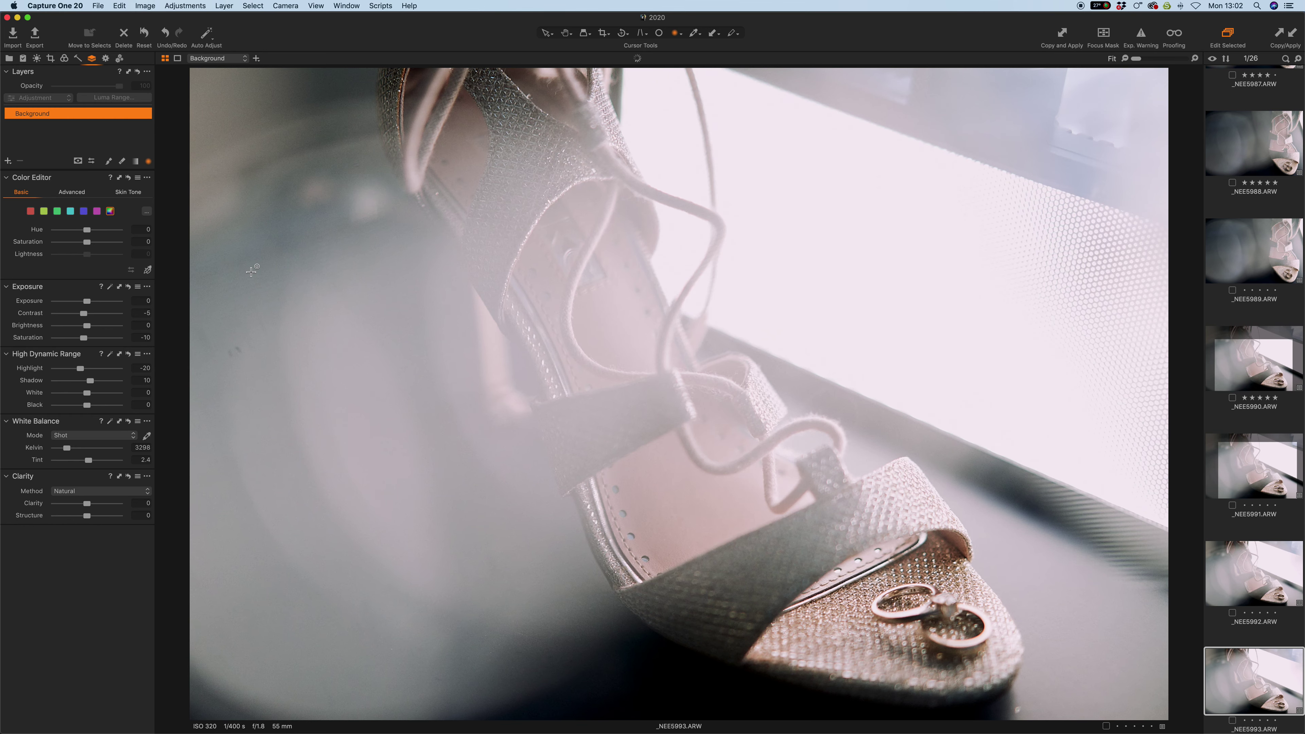
pyautogui.press('Right')
pyautogui.press('Right')
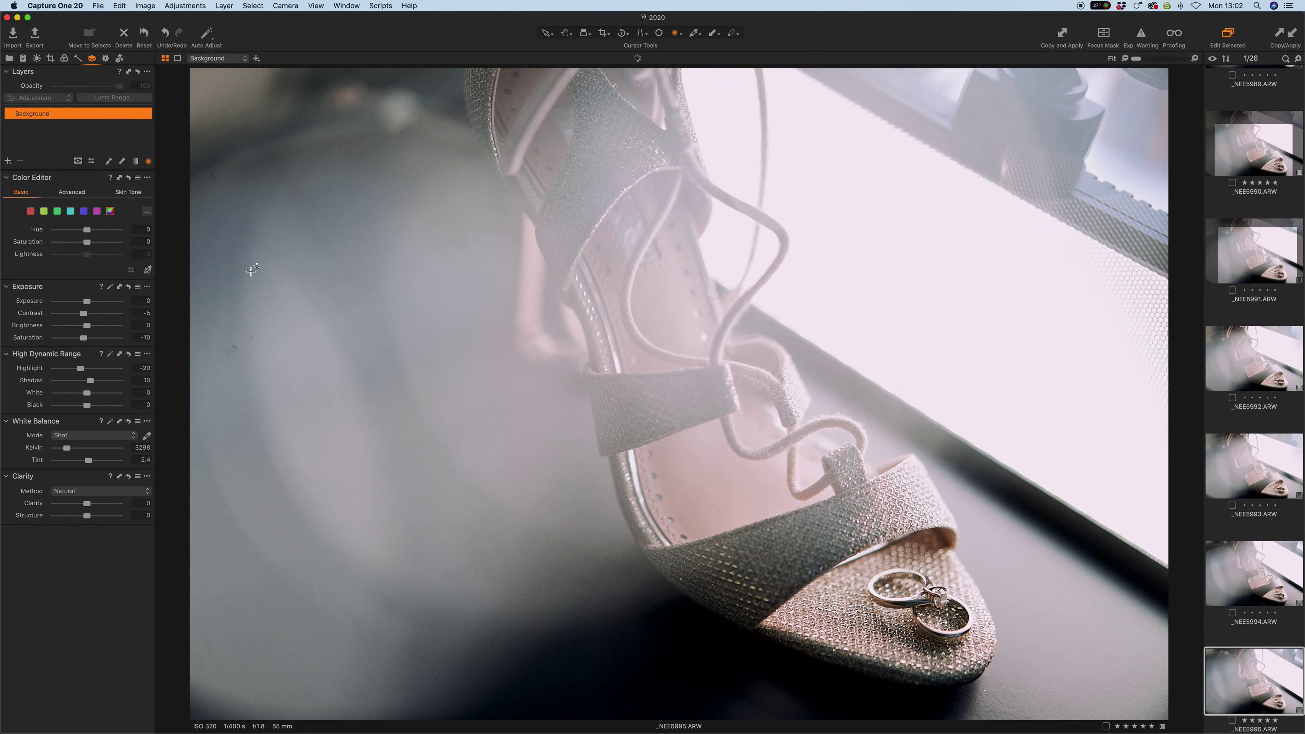
pyautogui.press('5')
pyautogui.press('Right')
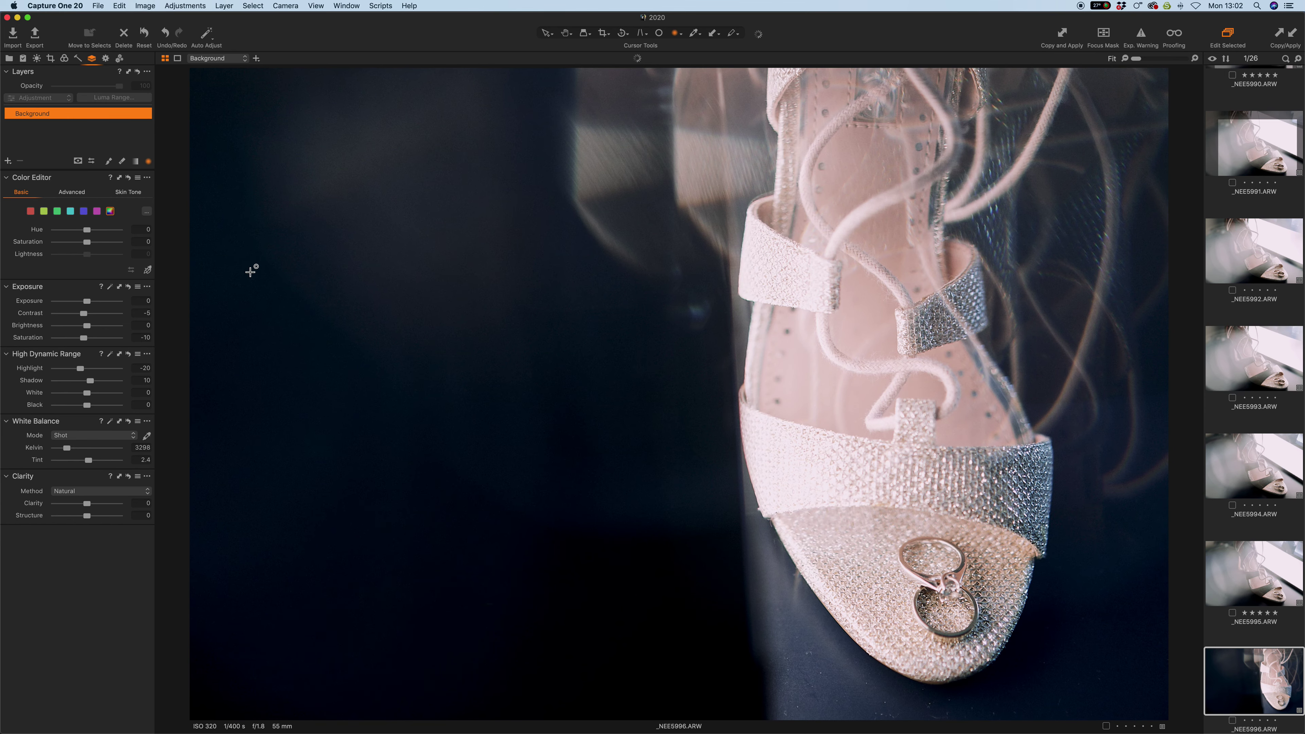
# - Rate photos _NEE5997 and _NEE5998 five stars while moving on through the series to _NEE6000
pyautogui.press('Right')
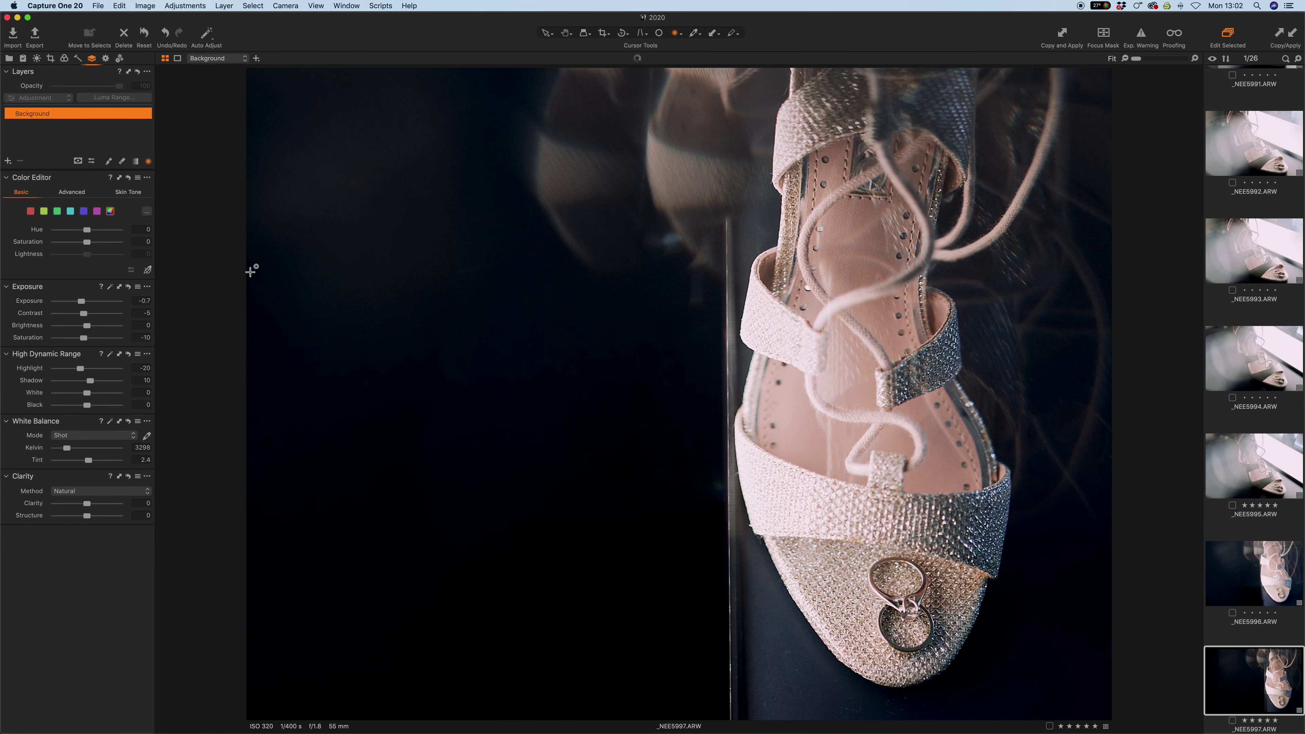
pyautogui.press('Right')
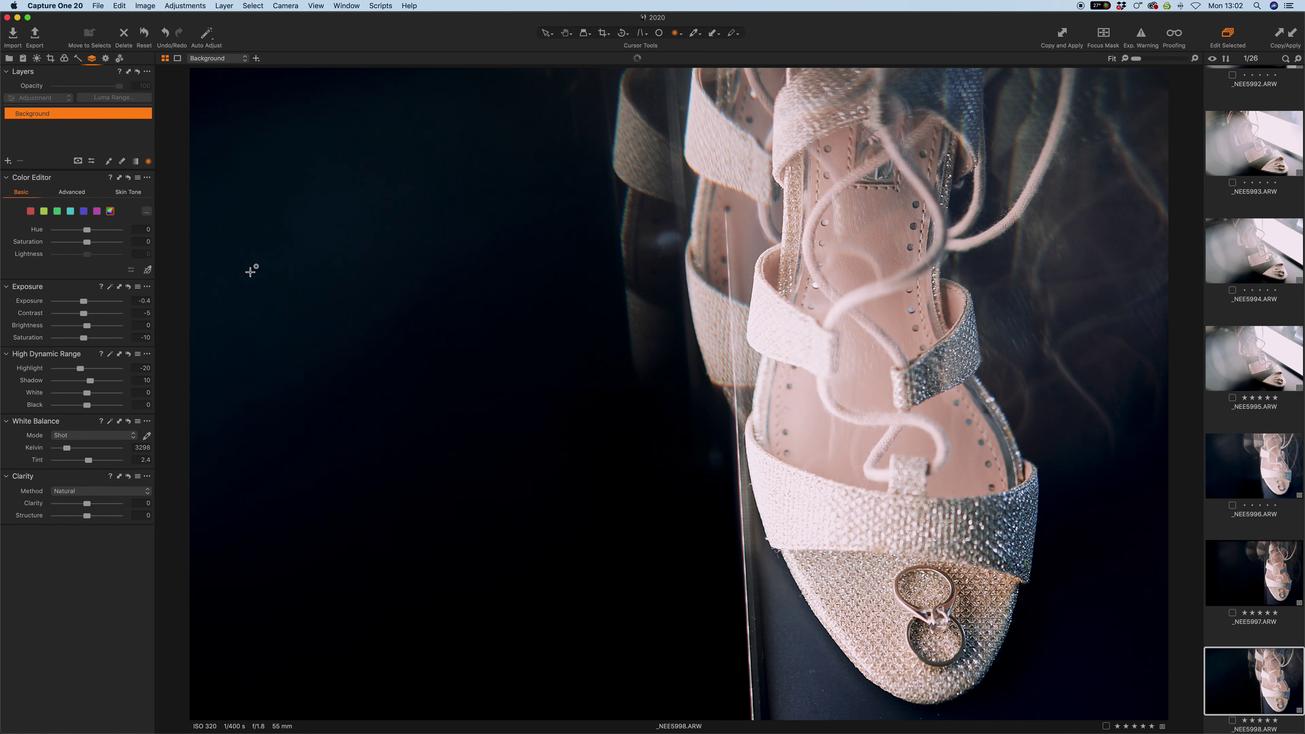
pyautogui.press('Right')
pyautogui.press('Right')
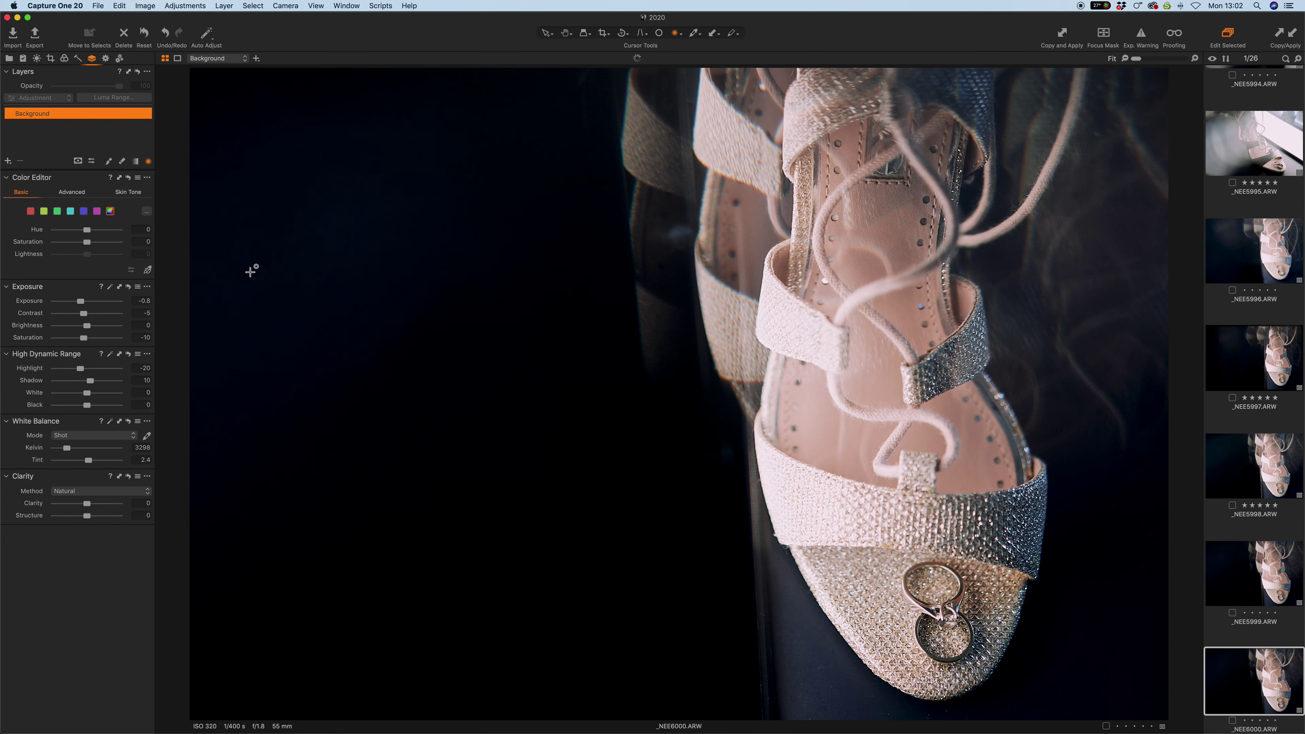
# - Rate _NEE6000 five stars and lower _NEE5998 to four stars while going back to _NEE5997
pyautogui.press('Left')
pyautogui.press('Left')
pyautogui.press('Left')
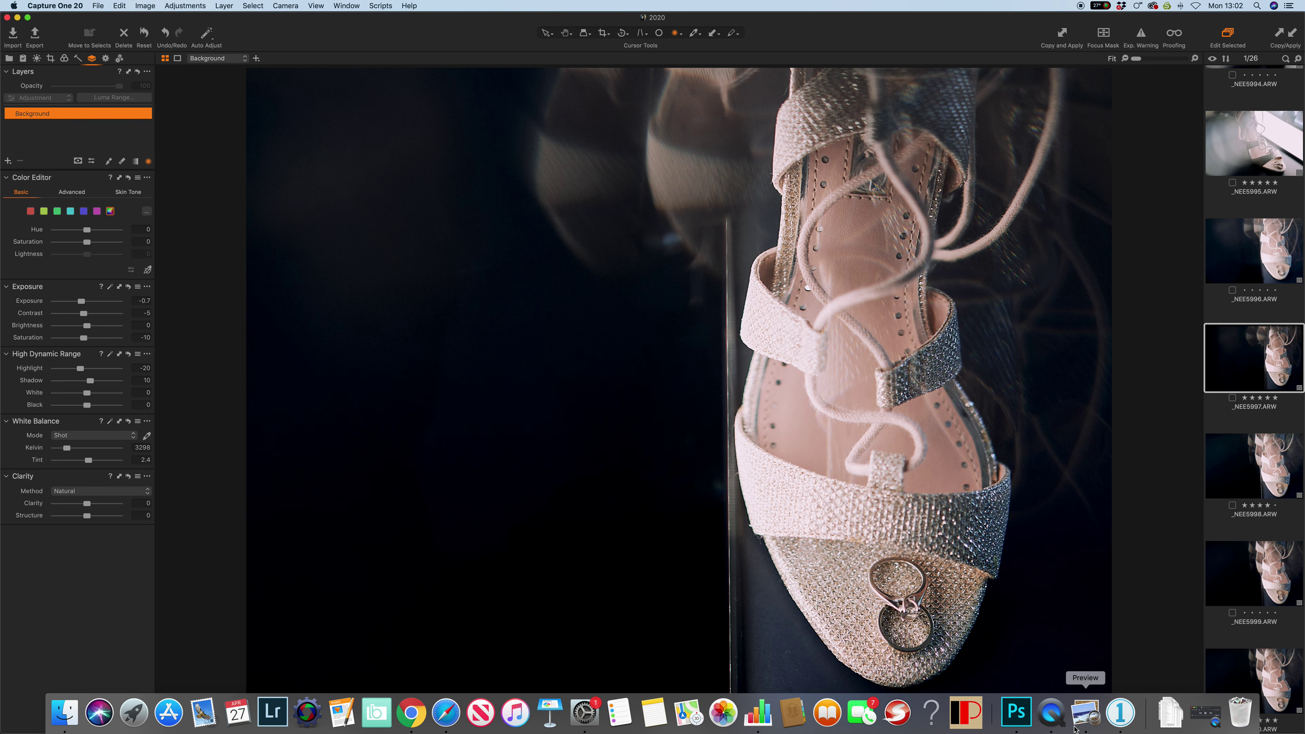
# - Switch to QuickTime Player and quit it to bring up the save dialog for the new screen recording
pyautogui.click(1051, 715)
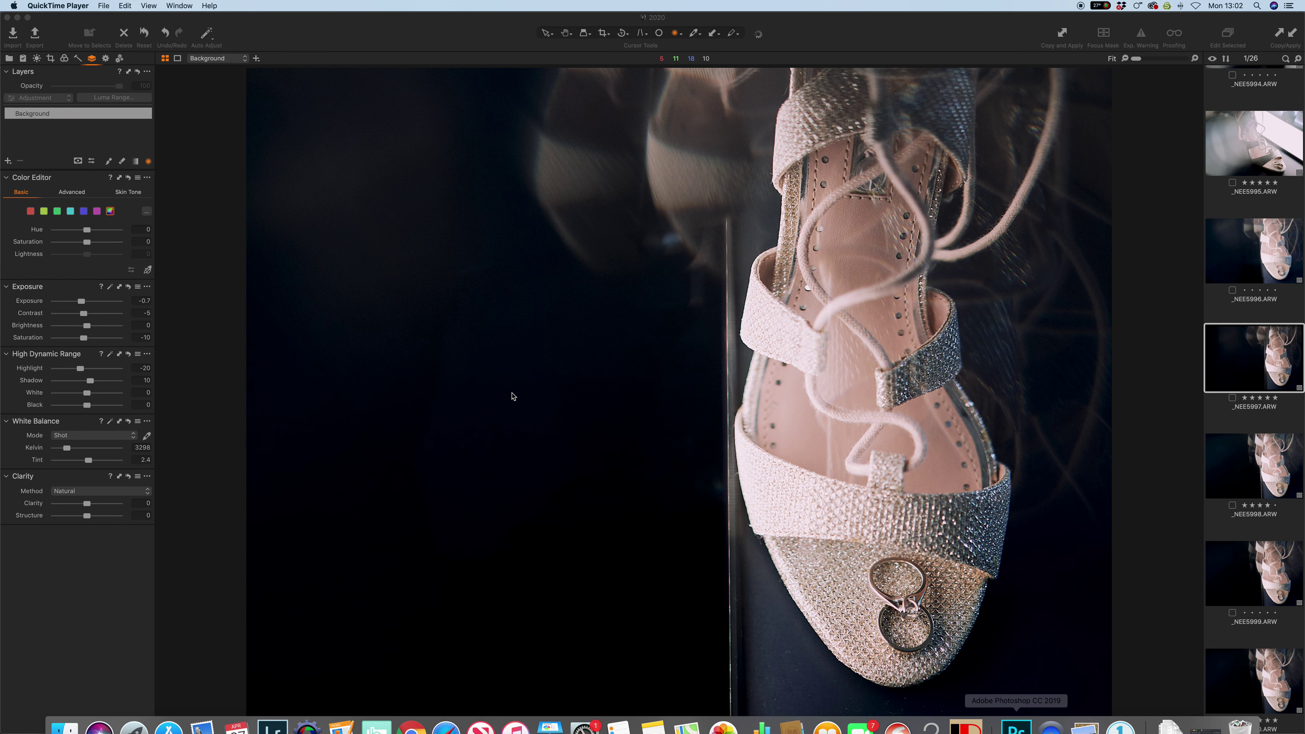
pyautogui.click(101, 7)
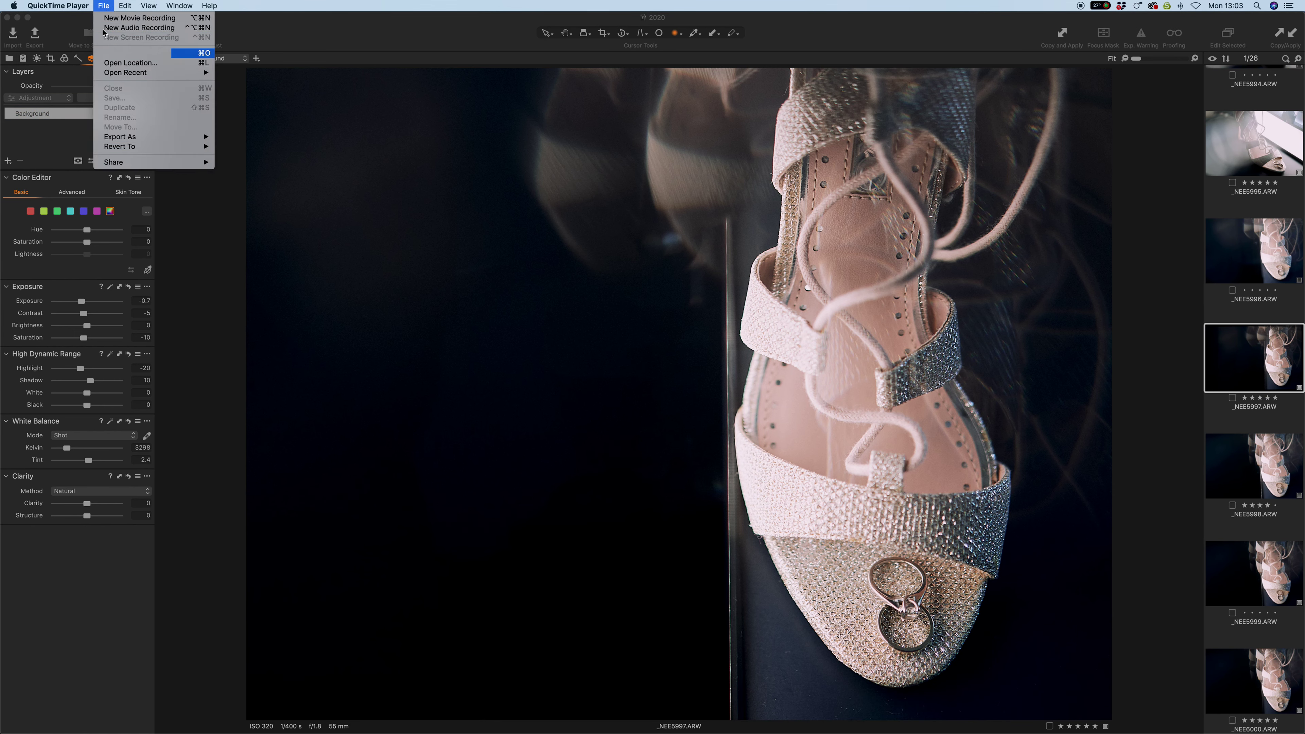
pyautogui.moveTo(57, 6)
pyautogui.click(66, 86)
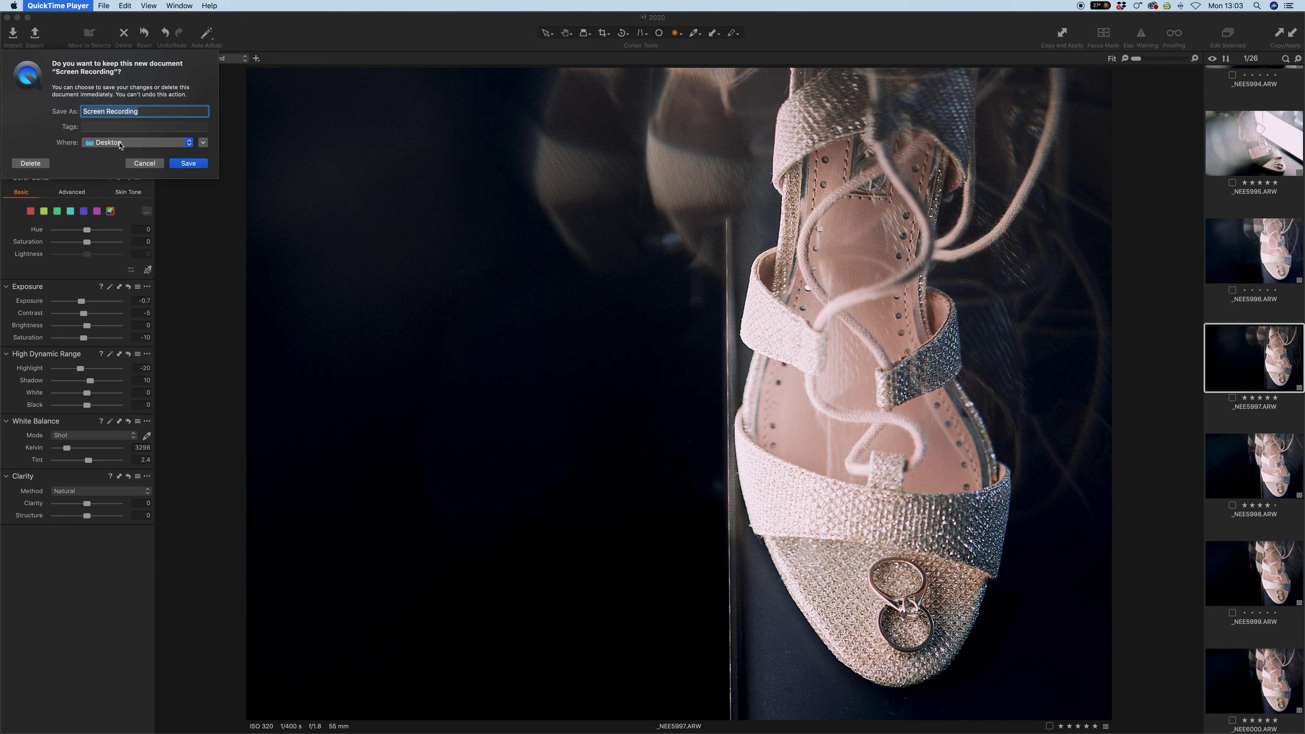
# - Choose Dash as the save location and name the screen recording "wedding rings"
pyautogui.click(120, 144)
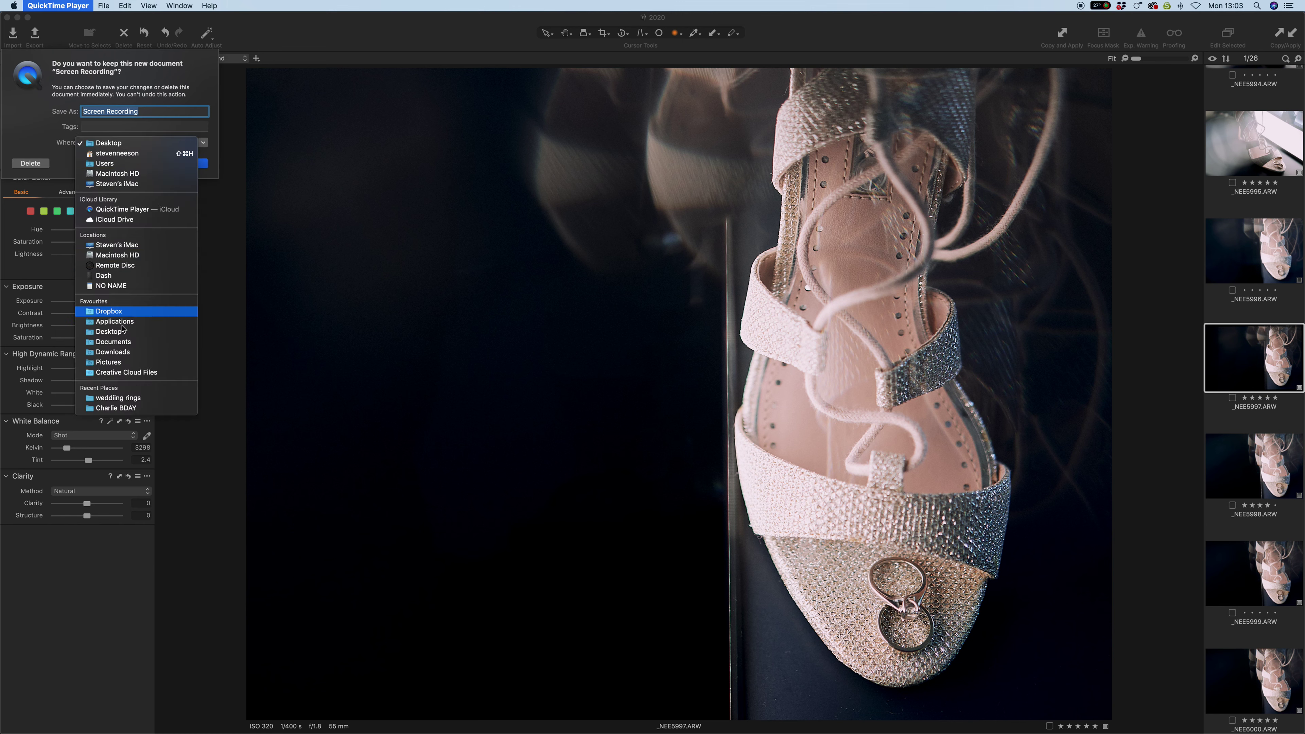
pyautogui.click(118, 279)
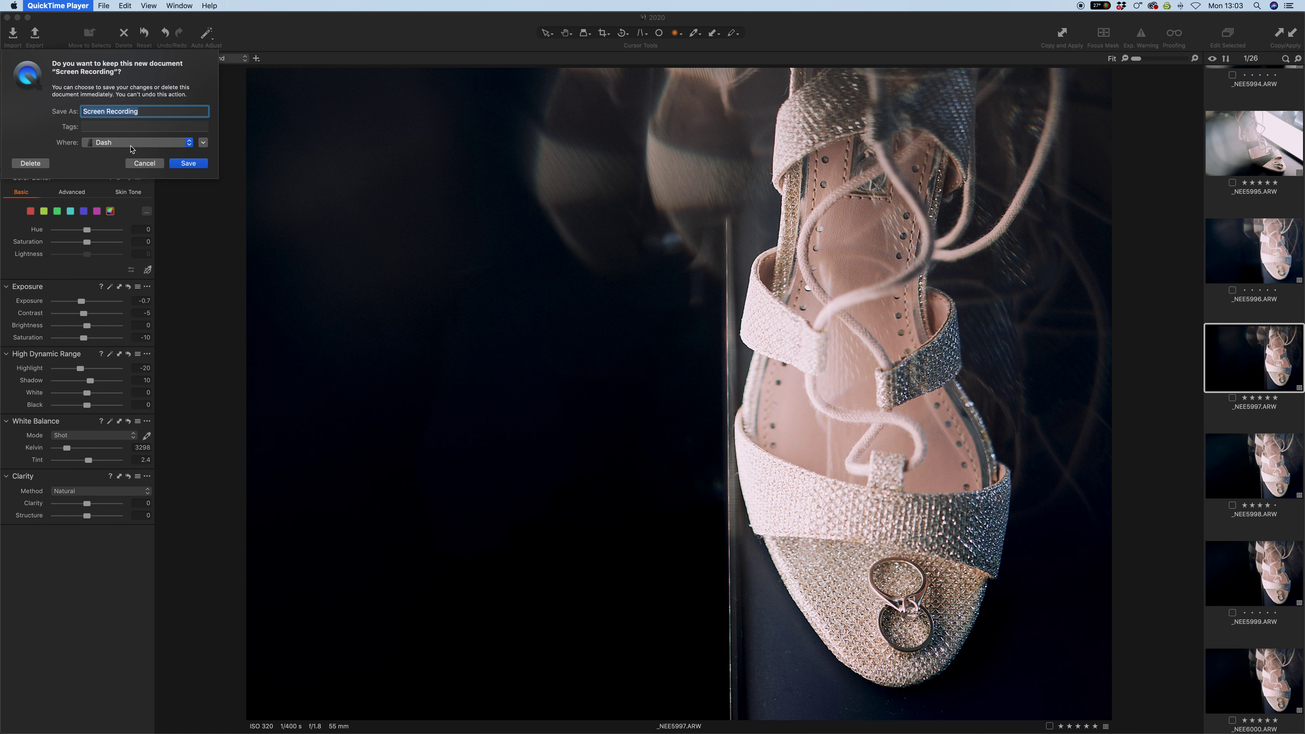
pyautogui.click(203, 142)
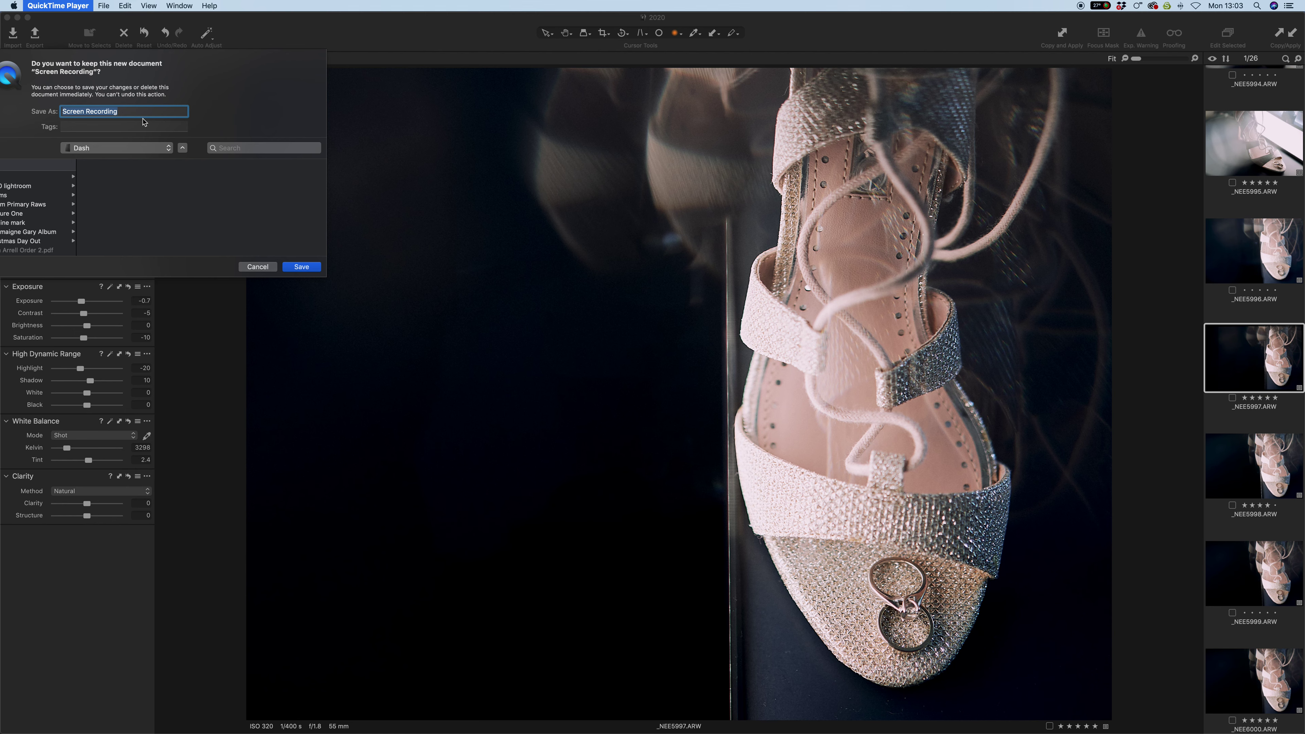
pyautogui.write('wedding rings')
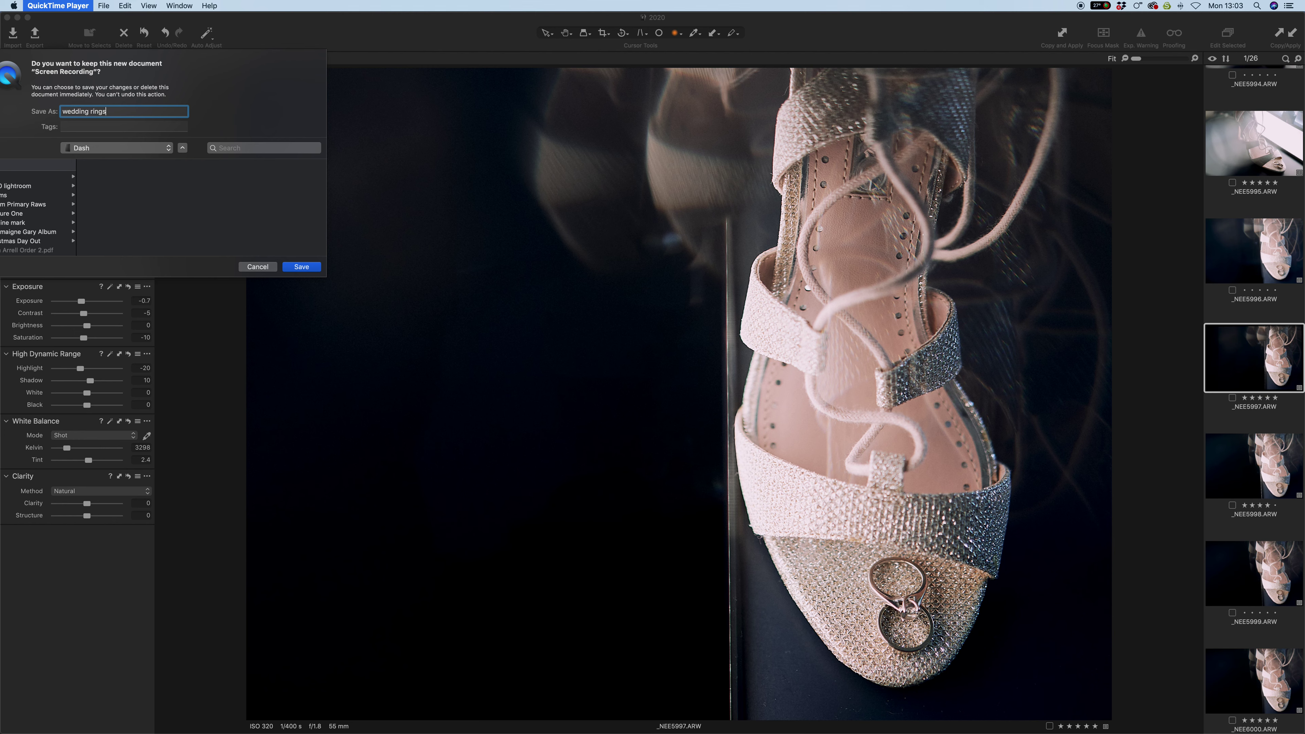